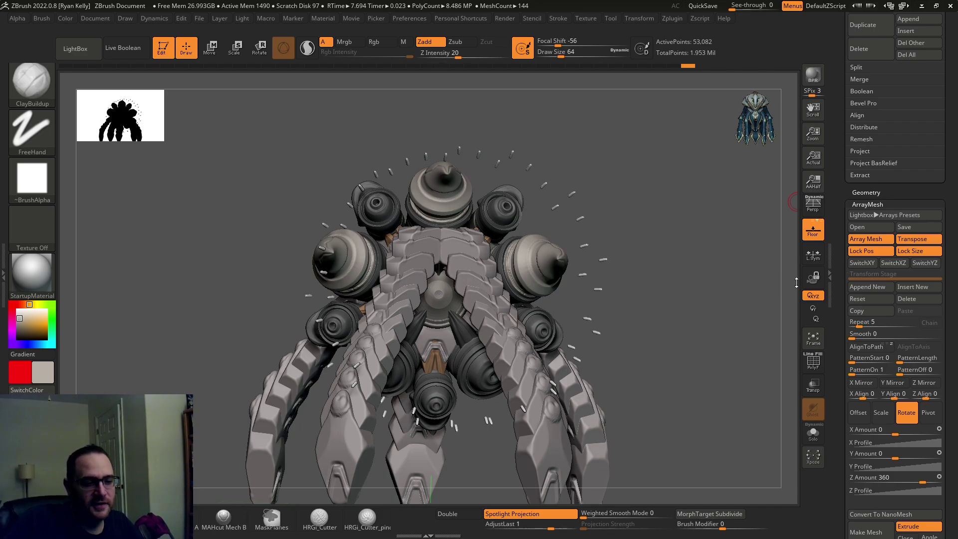
Step: Browse the connectors and Cylinder Center parts with polyframes on, soloing Cylinder Center1
mouse_move(789, 284)
mouse_down()
mouse_move(696, 283)
mouse_move(695, 274)
mouse_move(683, 282)
mouse_up()
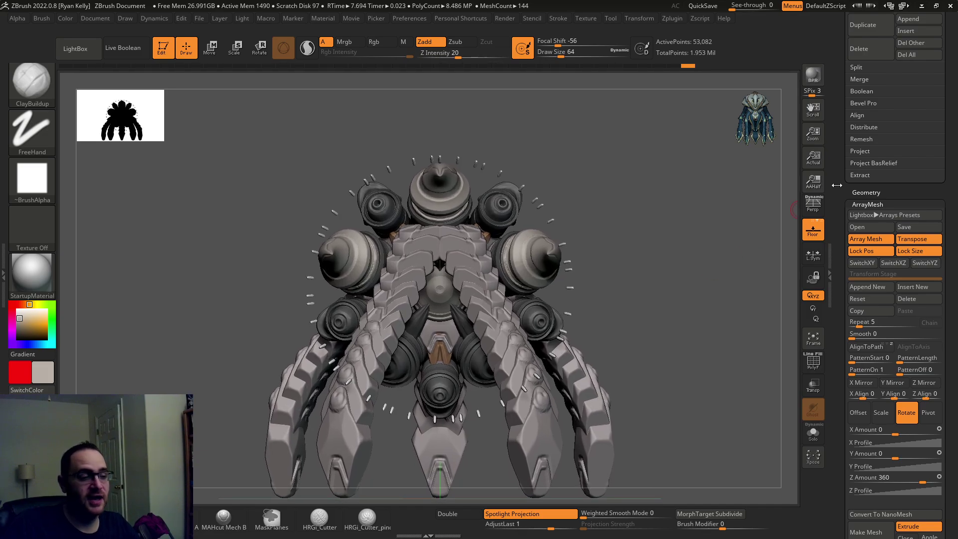
scroll(860, 300, up, 10)
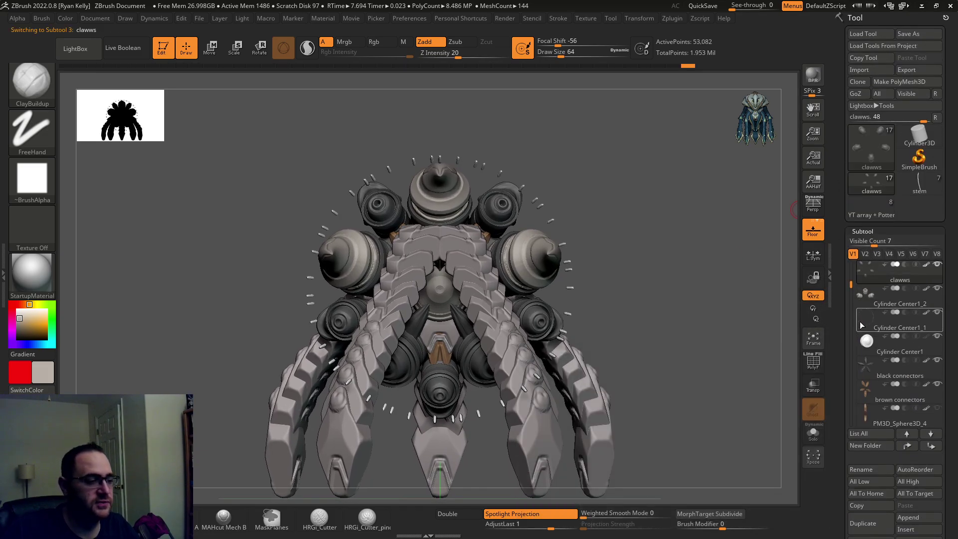
click(869, 369)
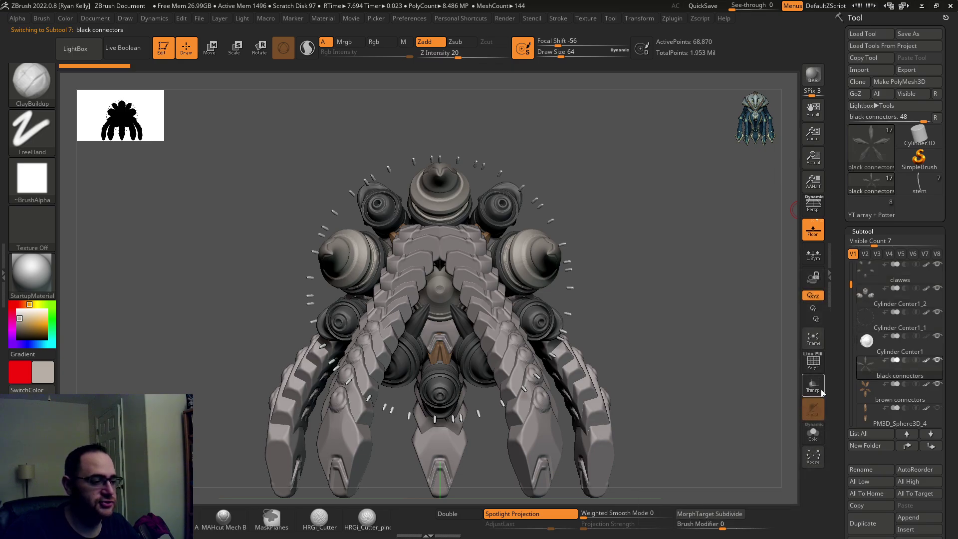
click(812, 366)
click(872, 389)
click(878, 323)
drag(851, 286, 849, 267)
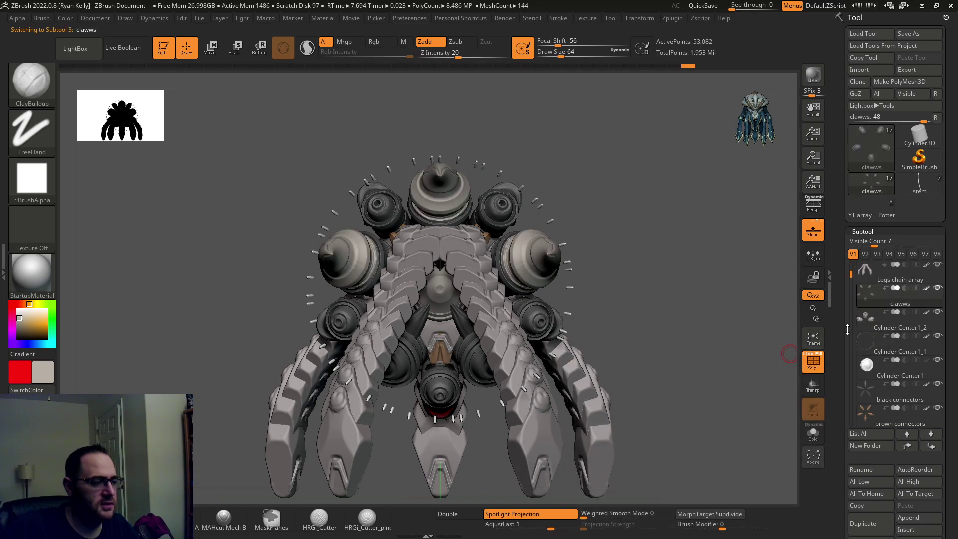
click(867, 319)
click(869, 367)
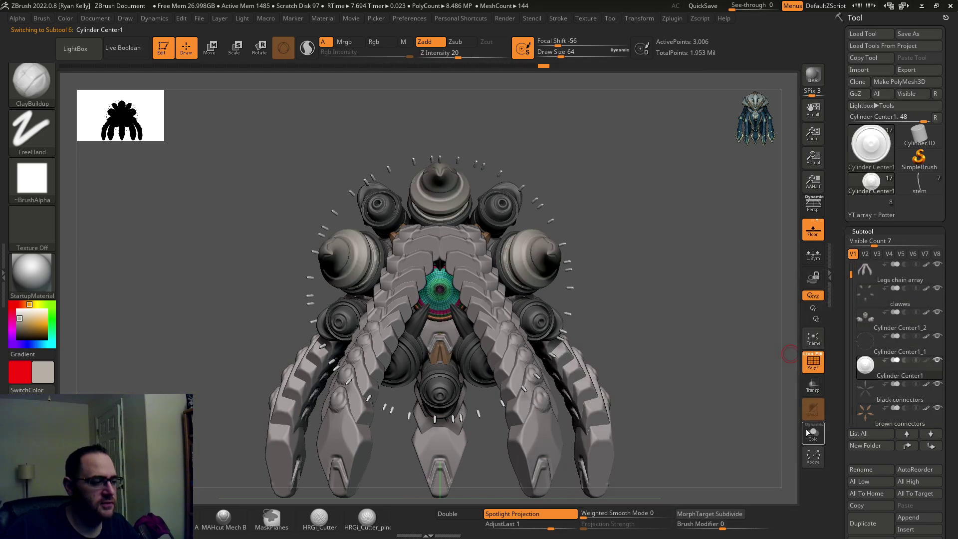
click(813, 432)
Step: Check clawws and the mech circle shield, then hide polyframes and show all parts
click(866, 387)
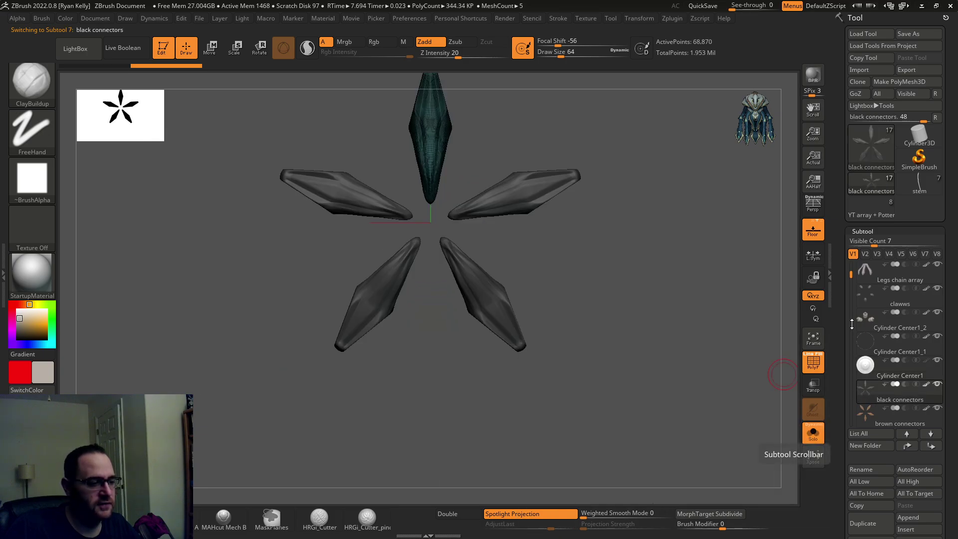
click(867, 301)
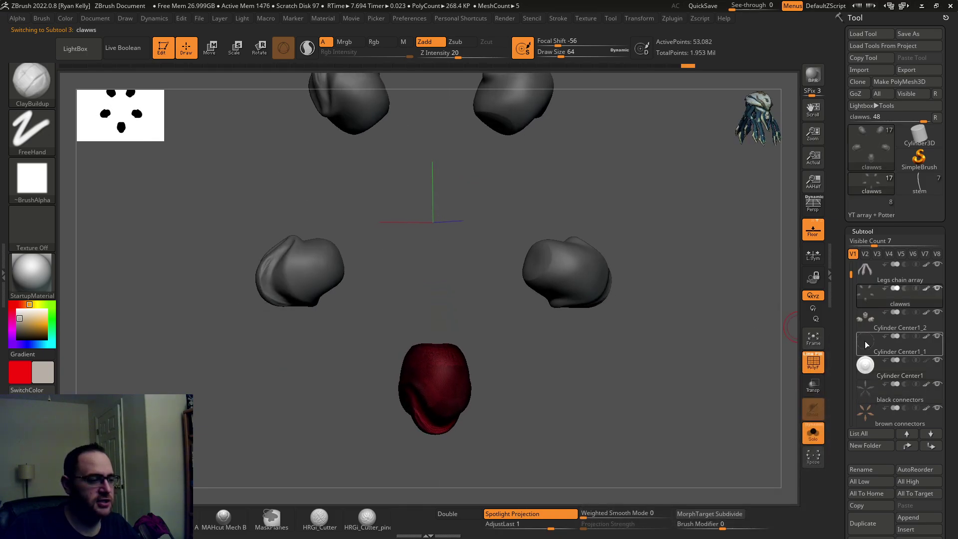
click(865, 319)
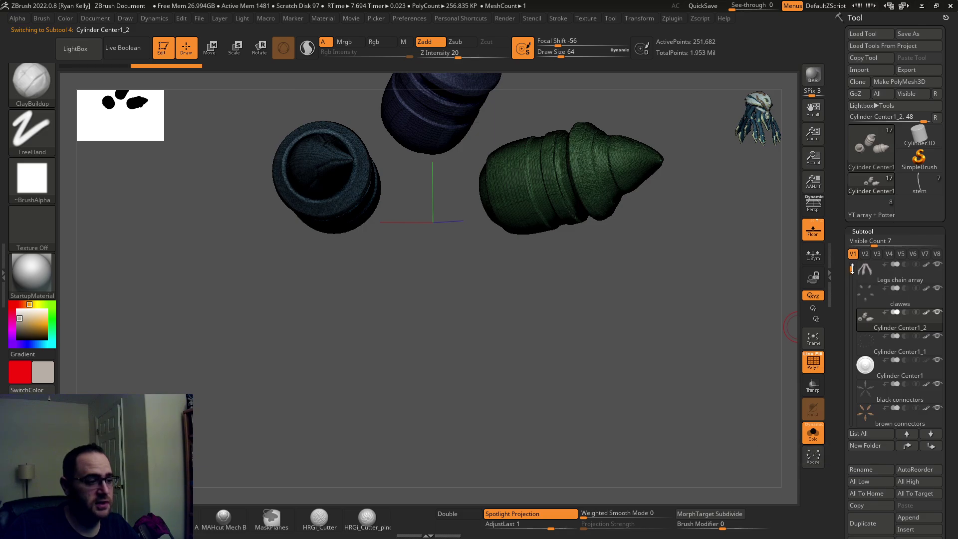
scroll(891, 300, up, 1)
click(865, 269)
mouse_move(719, 295)
mouse_down()
mouse_move(727, 336)
mouse_move(712, 326)
mouse_move(727, 349)
mouse_up()
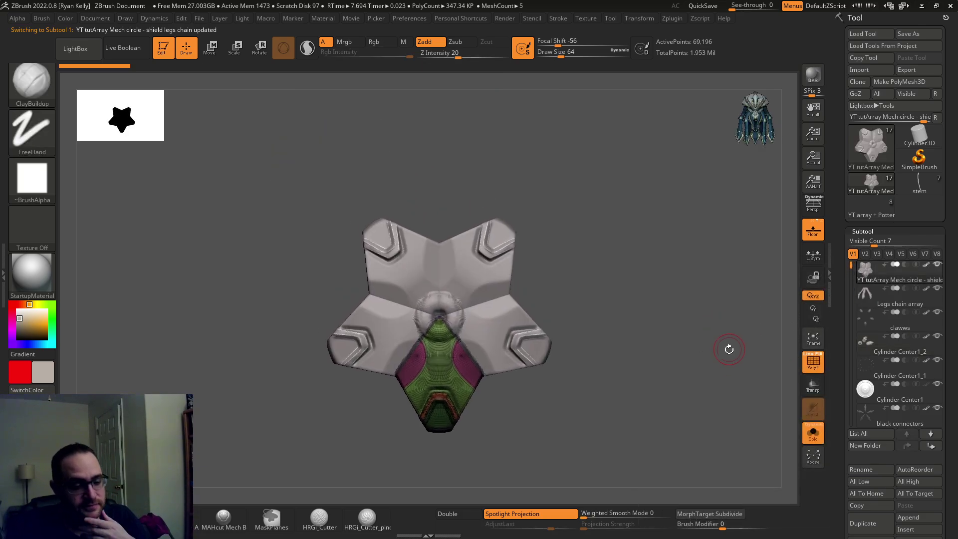
click(813, 363)
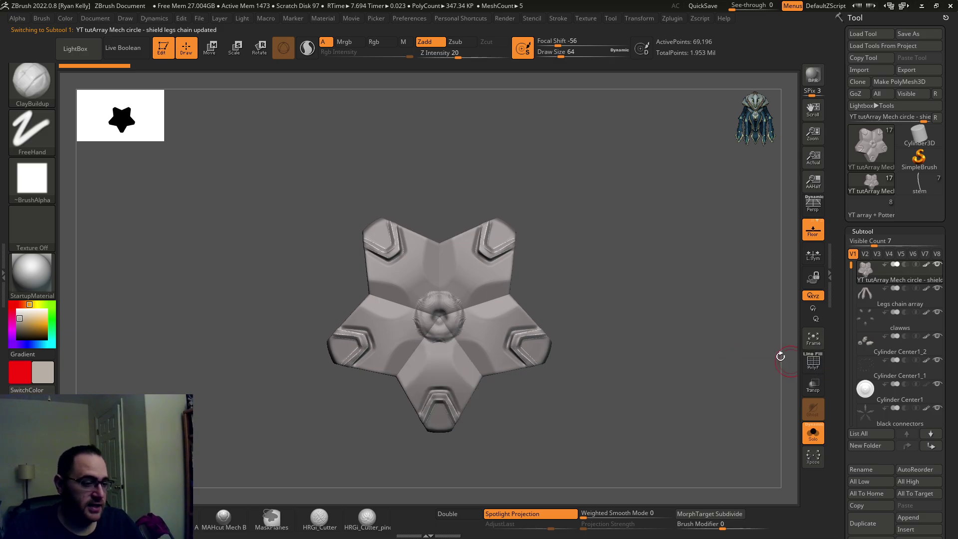
click(813, 433)
drag(732, 384, 714, 311)
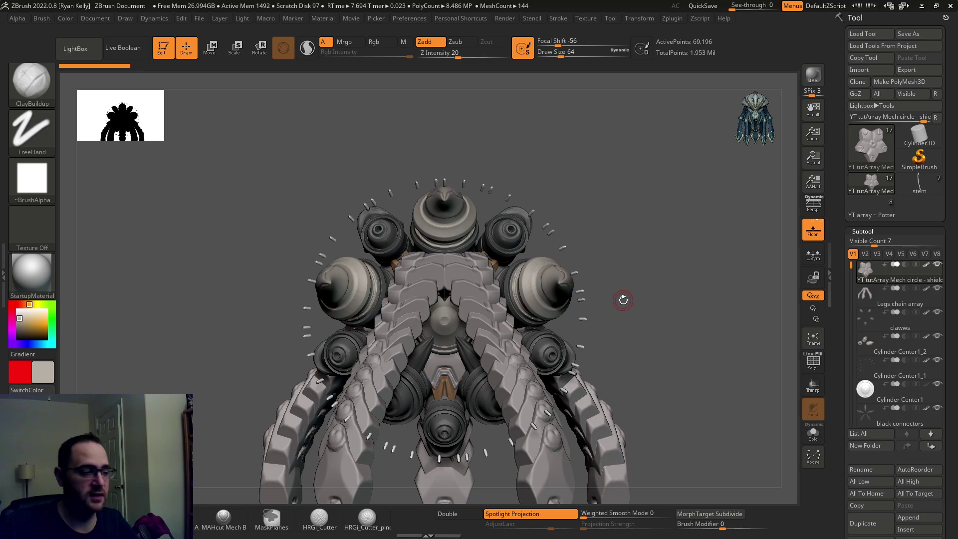
Step: Isolate Cylinder Center1 with polyframes on and view it from the side
click(899, 391)
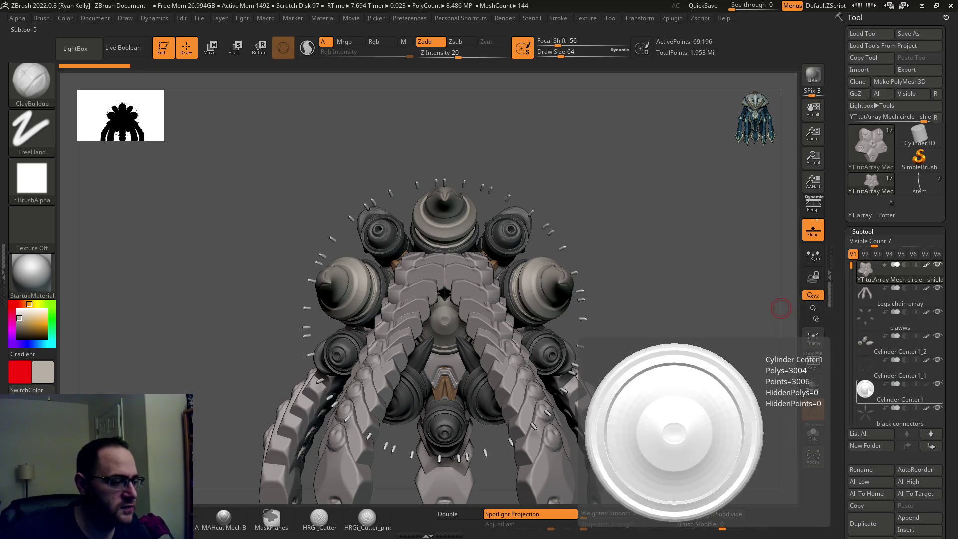
drag(690, 336, 720, 335)
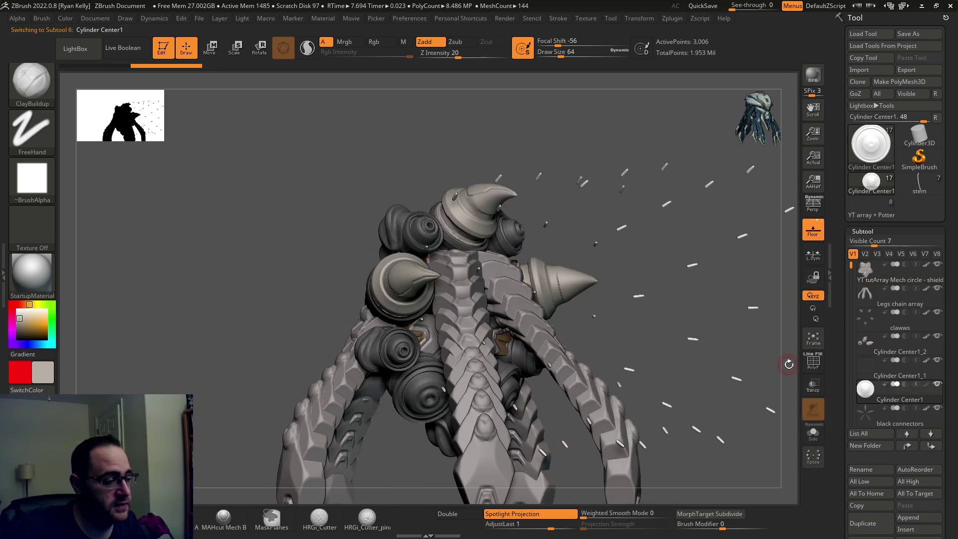
click(813, 365)
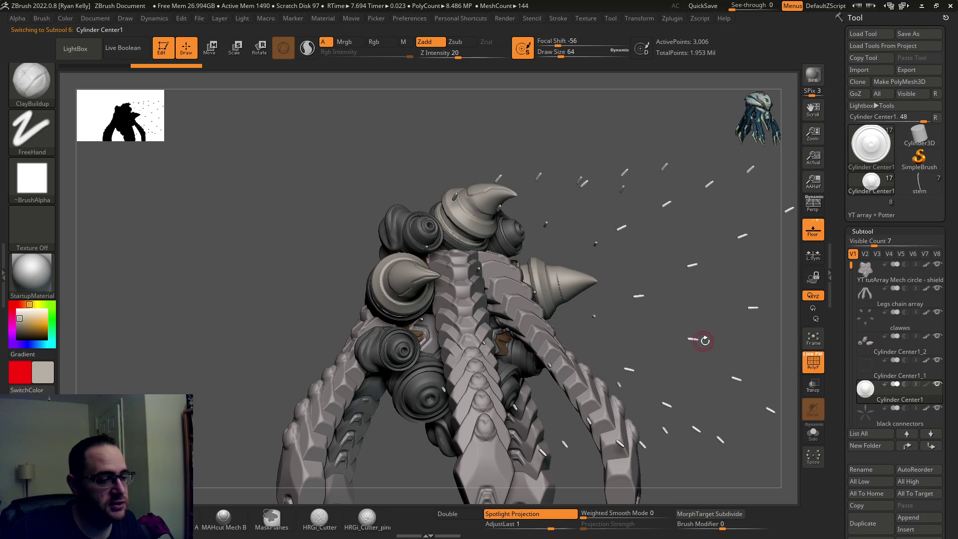
click(811, 434)
drag(743, 397, 854, 365)
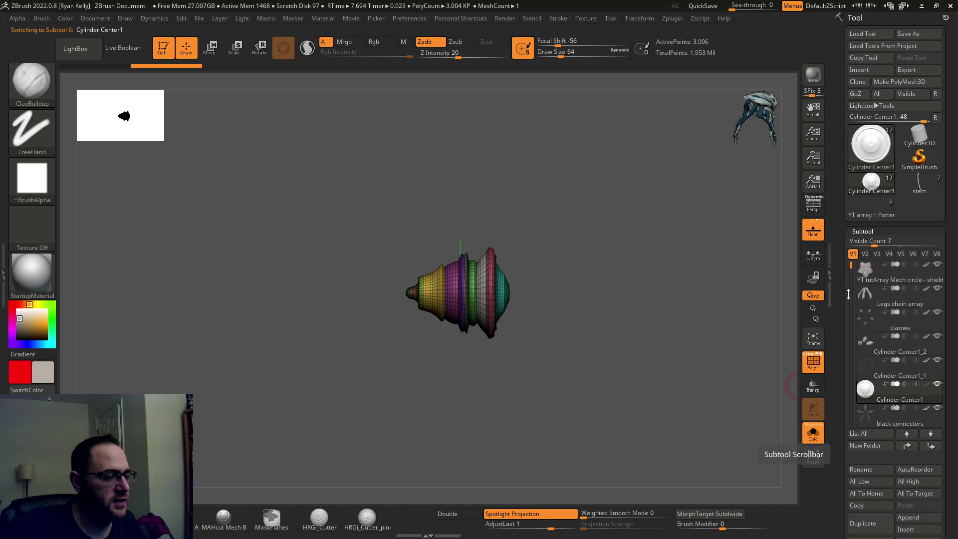
Step: Cycle through claws, Legs chain array and shield, then undo clawws to an earlier stage
click(865, 347)
click(865, 366)
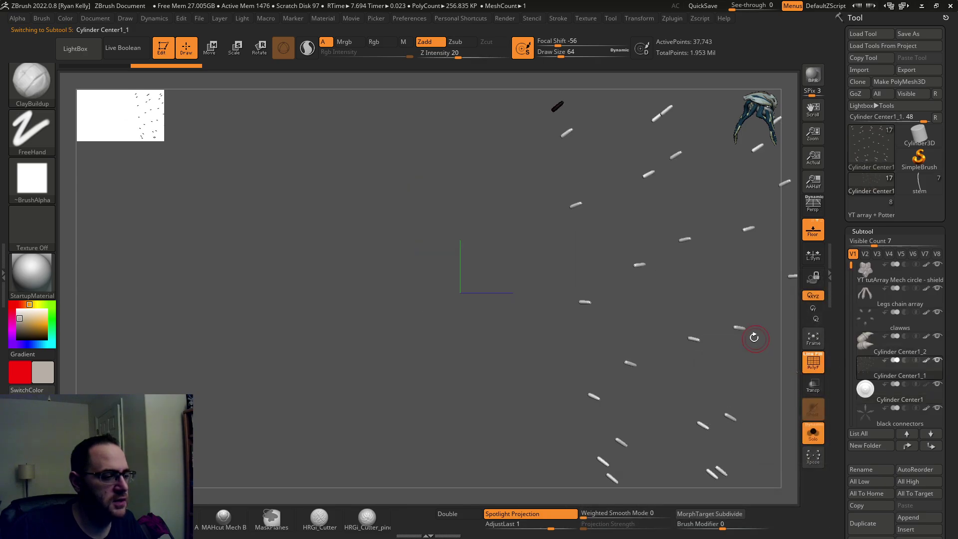
click(860, 316)
click(862, 291)
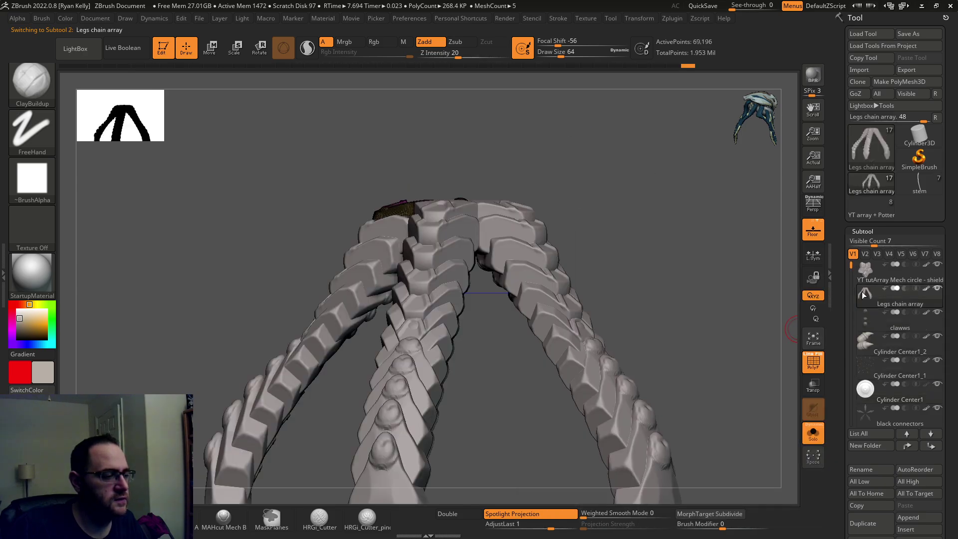
click(868, 278)
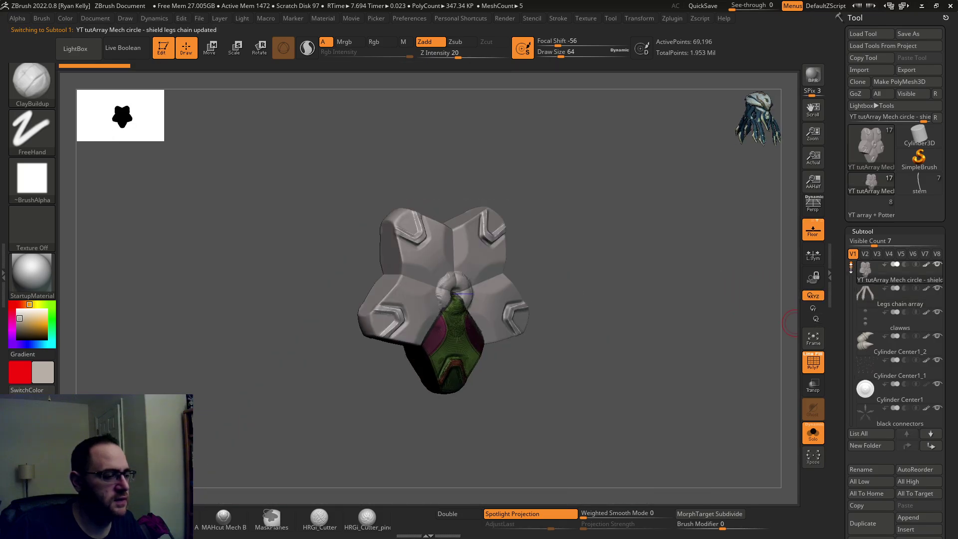
click(864, 338)
click(866, 322)
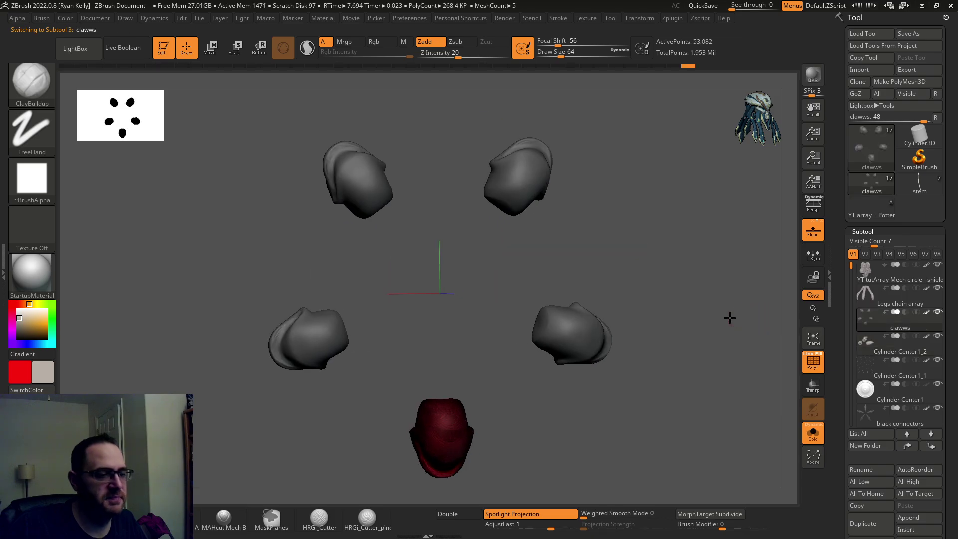
drag(727, 319, 730, 302)
click(814, 433)
key(ctrl)
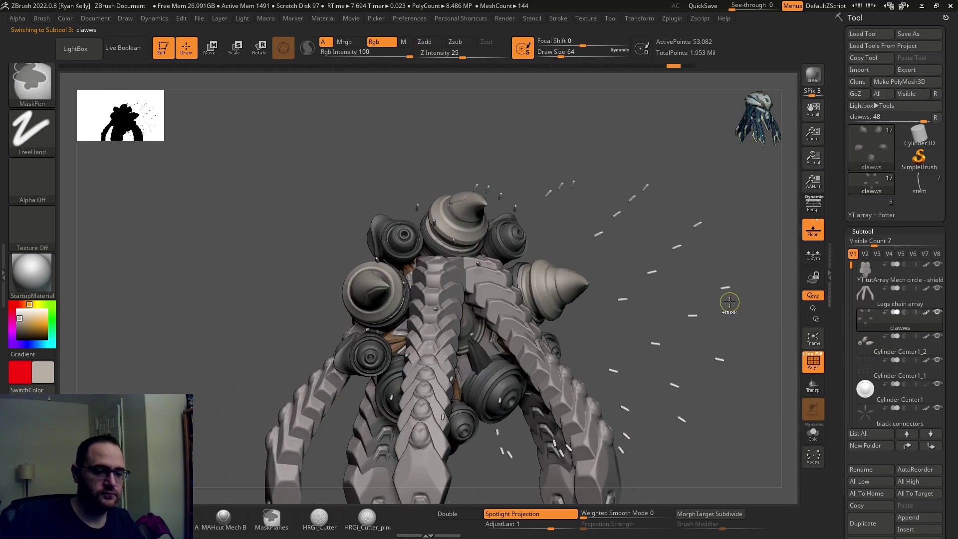
key(ctrl+z)
key(ctrl+z)
key(ctrl+z)
Step: Solo the clawws part, frame it with F, and turn off polyframes
click(813, 432)
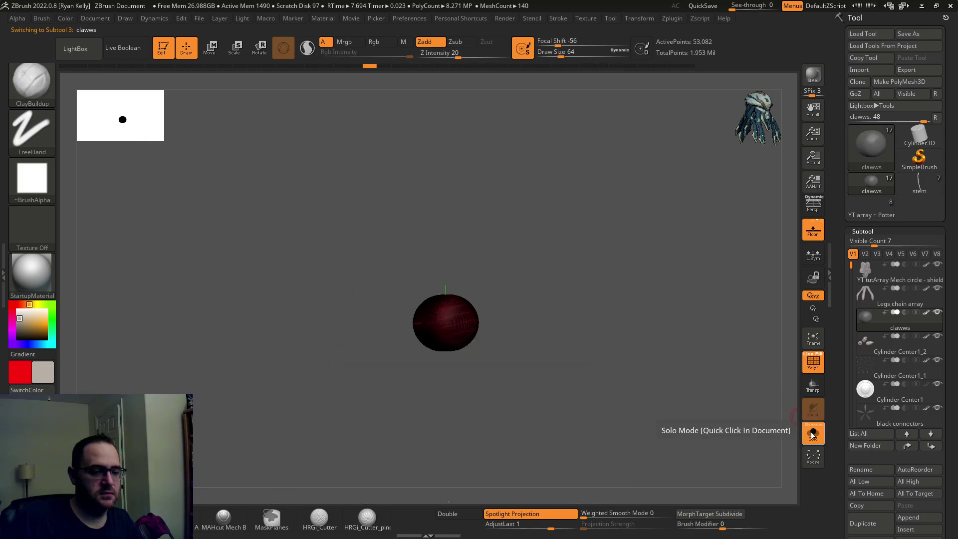
mouse_move(771, 429)
mouse_down()
mouse_move(717, 360)
mouse_move(707, 391)
mouse_up()
key(f)
click(813, 362)
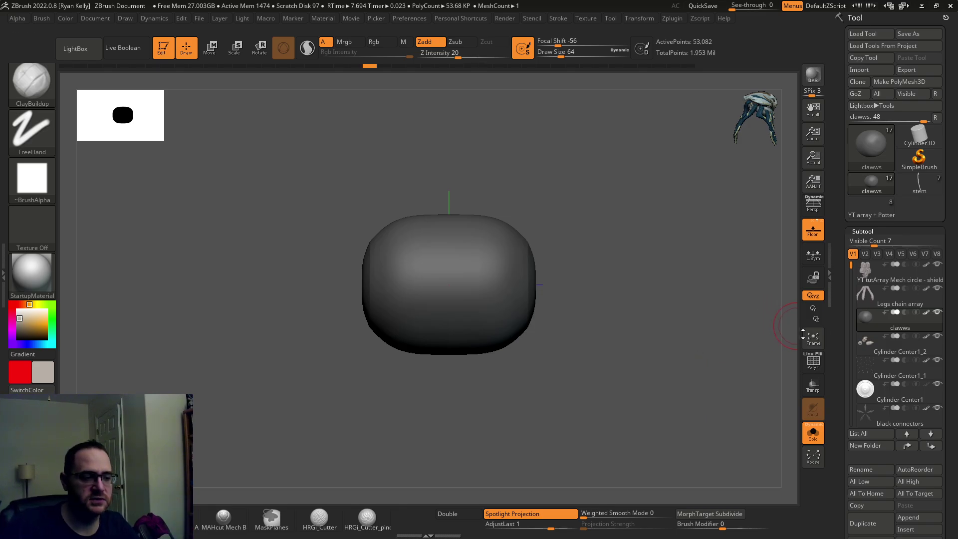
scroll(838, 330, down, 4)
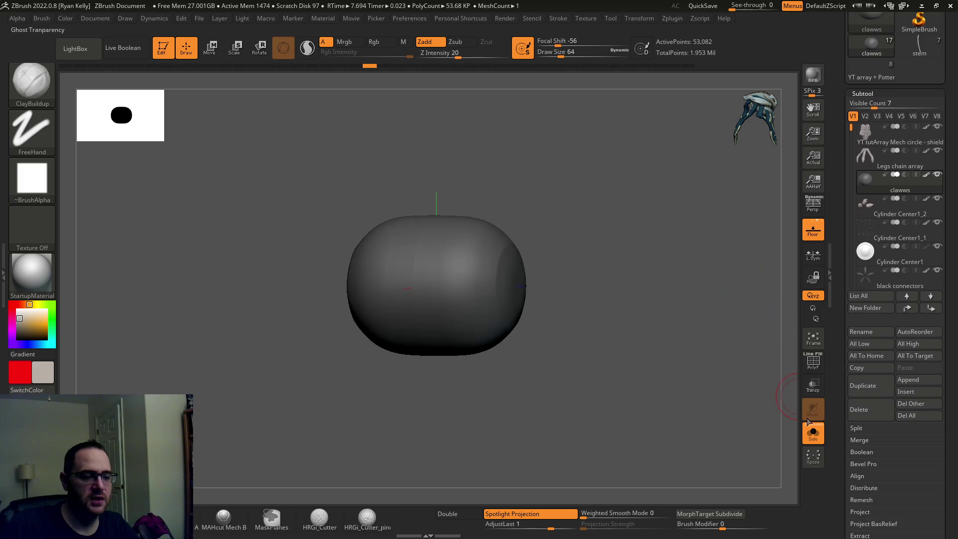
Step: Toggle Solo on and off while rotating, ending with the clawws sphere shown alone
click(812, 433)
mouse_move(749, 324)
mouse_down()
mouse_move(724, 304)
mouse_move(779, 374)
mouse_up()
click(812, 433)
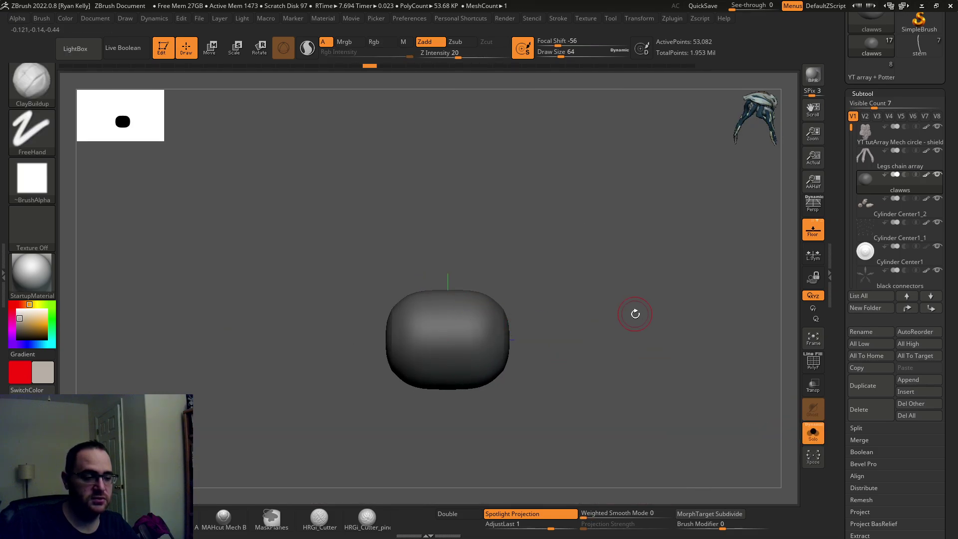
mouse_move(634, 314)
mouse_down()
mouse_move(753, 381)
mouse_move(790, 380)
mouse_up()
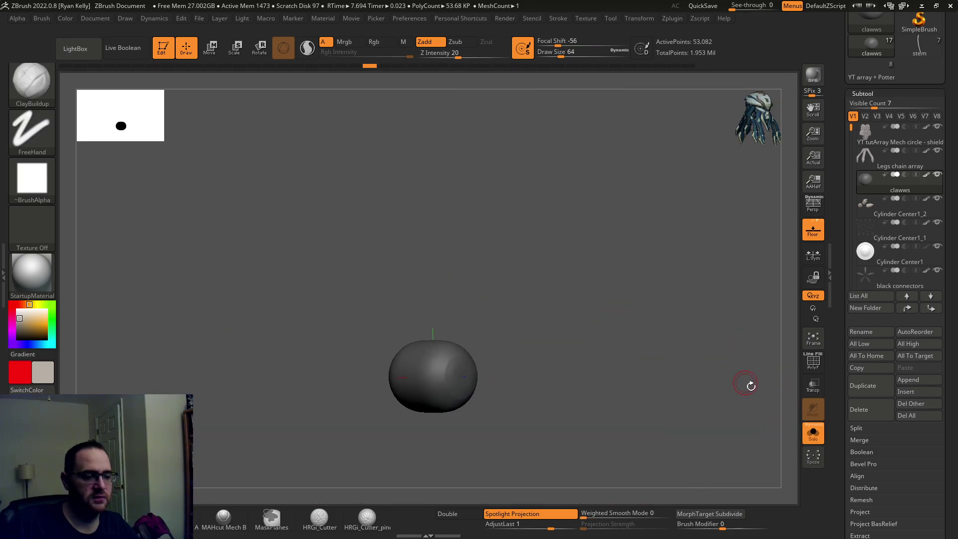
click(813, 433)
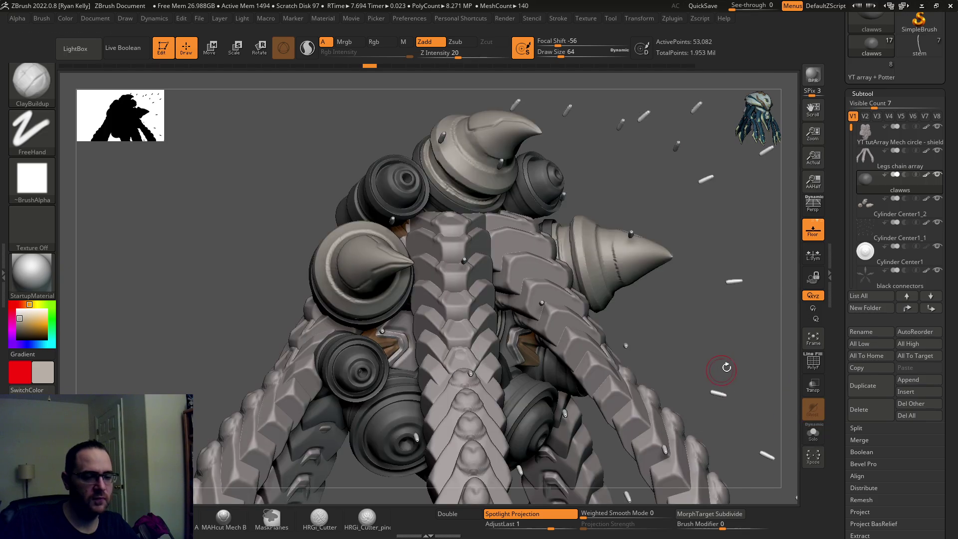
drag(727, 364, 523, 195)
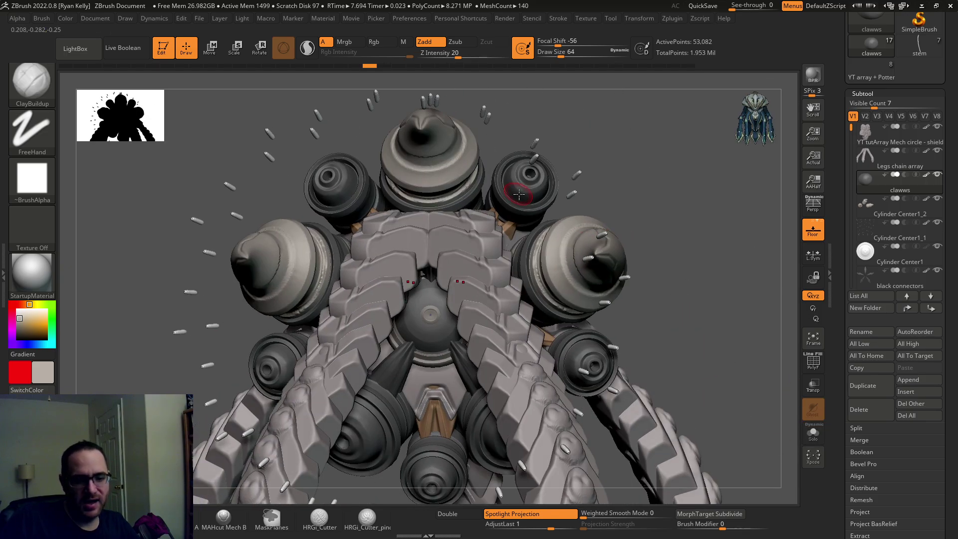
mouse_move(656, 193)
mouse_down()
mouse_move(721, 220)
mouse_move(684, 230)
mouse_move(684, 212)
mouse_move(618, 156)
mouse_move(613, 143)
mouse_move(633, 143)
mouse_move(623, 136)
mouse_move(558, 181)
mouse_move(417, 235)
mouse_up()
mouse_move(286, 225)
mouse_down()
mouse_move(299, 224)
mouse_move(264, 224)
mouse_move(294, 221)
mouse_up()
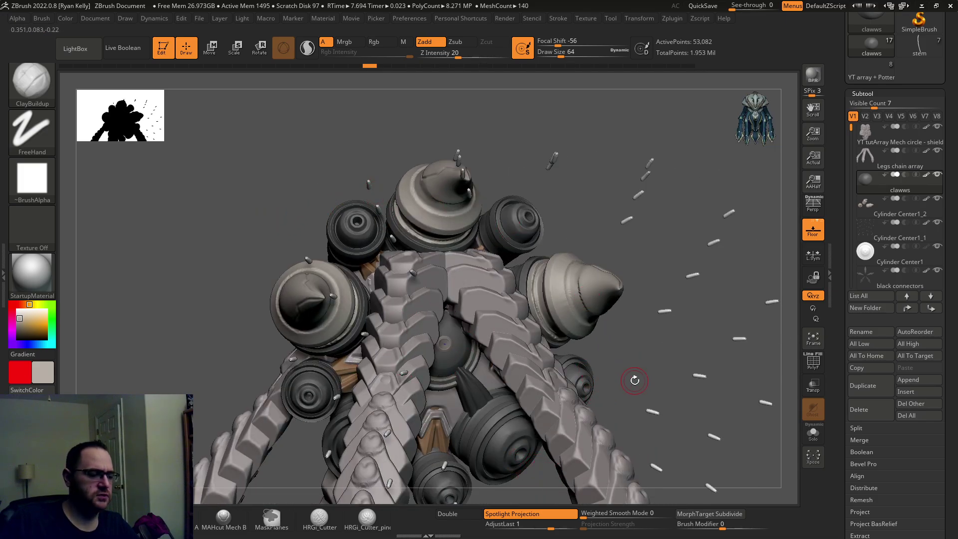
click(812, 433)
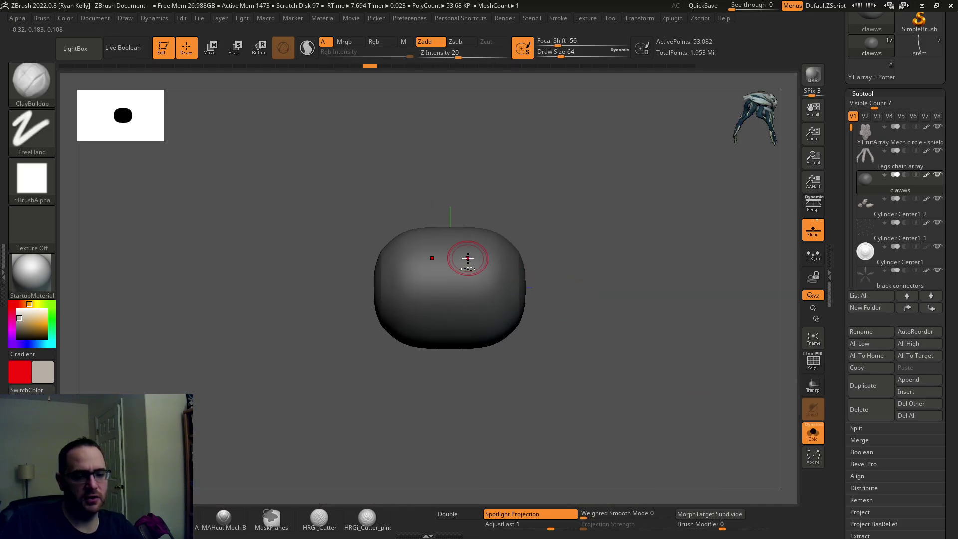
Step: Toggle X symmetry and switch the clawws mesh to its other stage from the M shortcut palette
key(m)
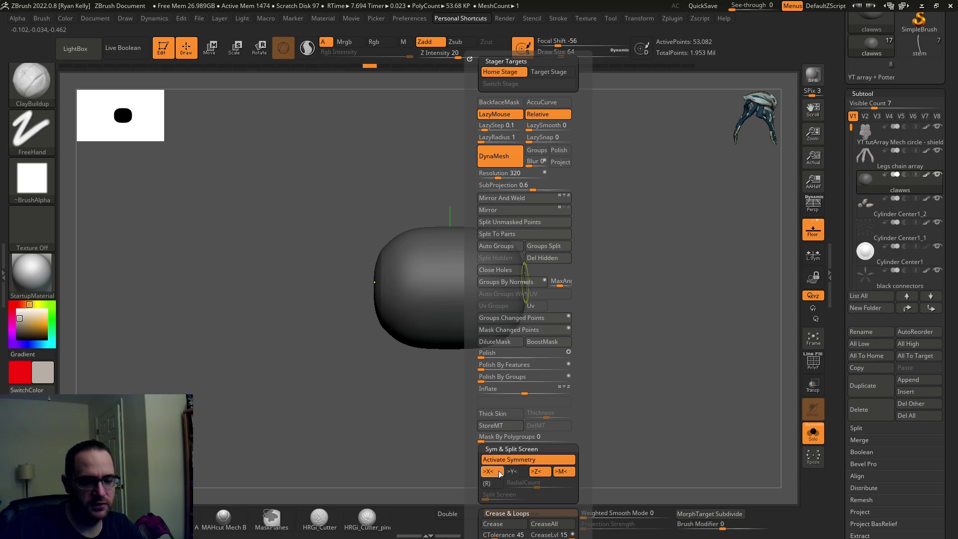
click(500, 473)
mouse_move(474, 268)
right_down()
mouse_move(506, 257)
mouse_move(839, 382)
right_up()
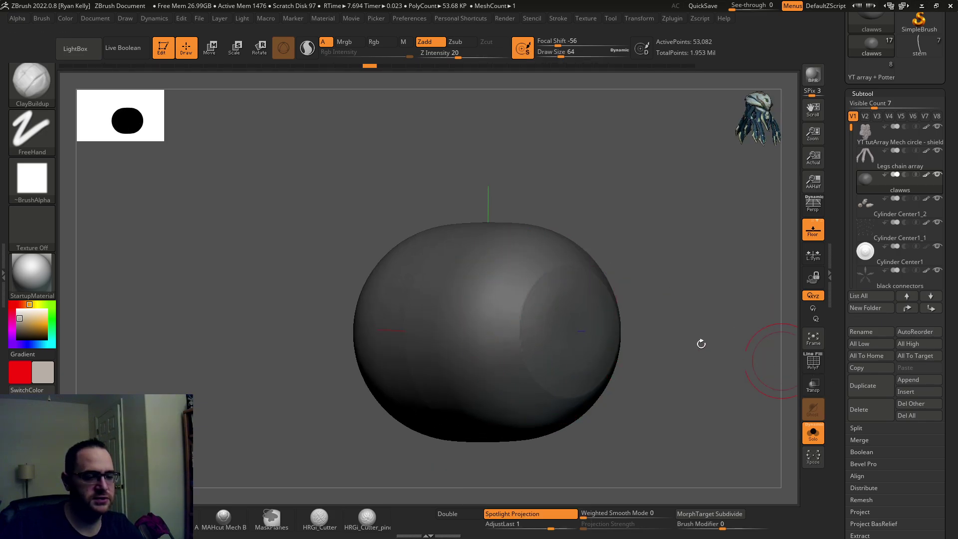
key(m)
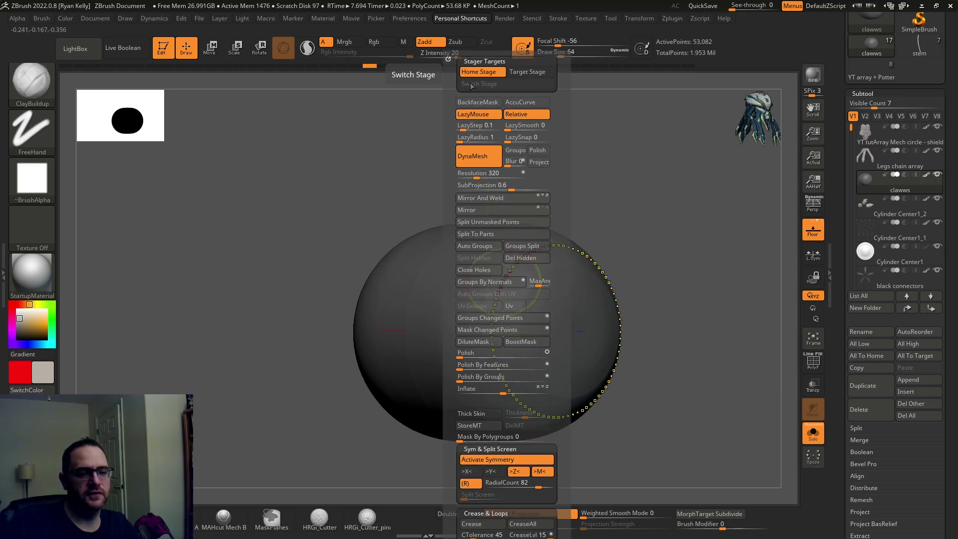
click(478, 70)
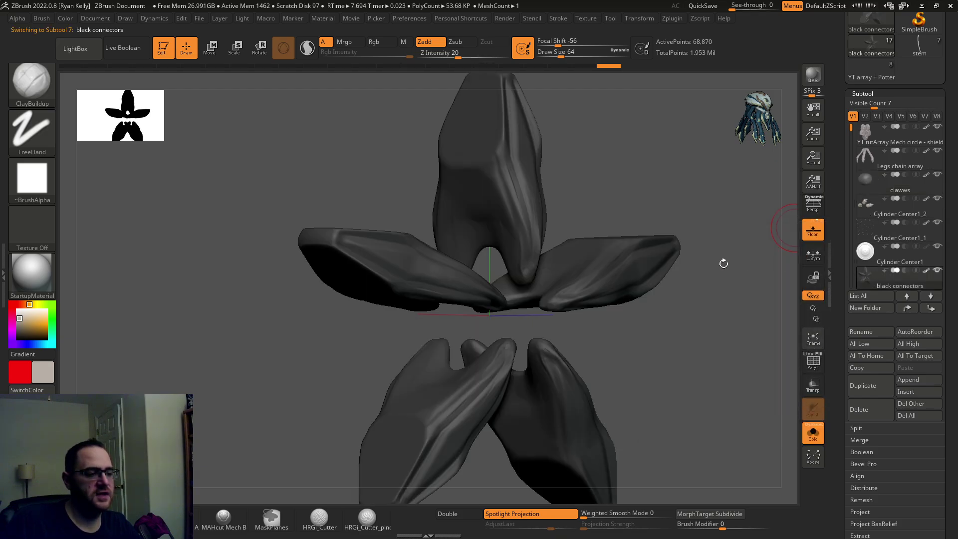
Step: Select the shield, enable PolyF, show all subtools, and frame a symmetric front view
click(861, 130)
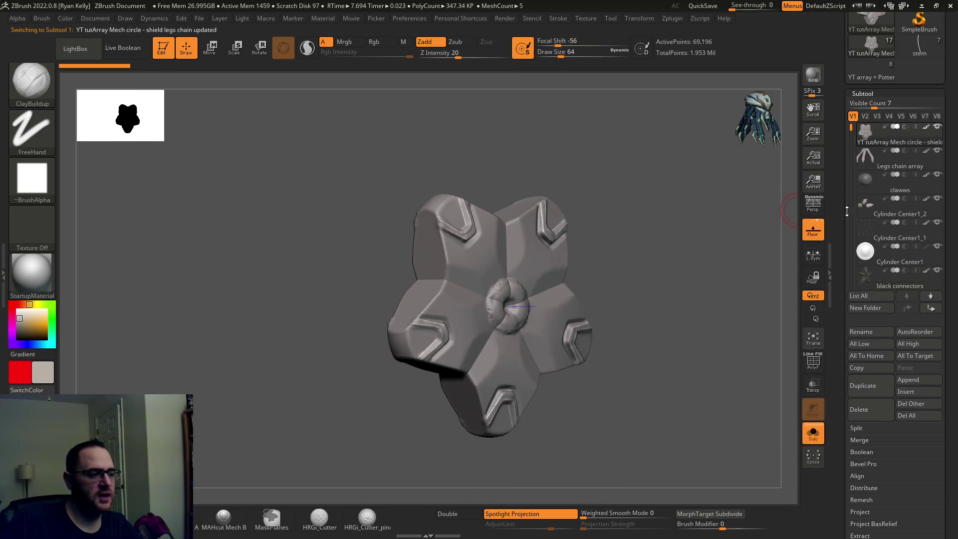
drag(848, 130, 851, 199)
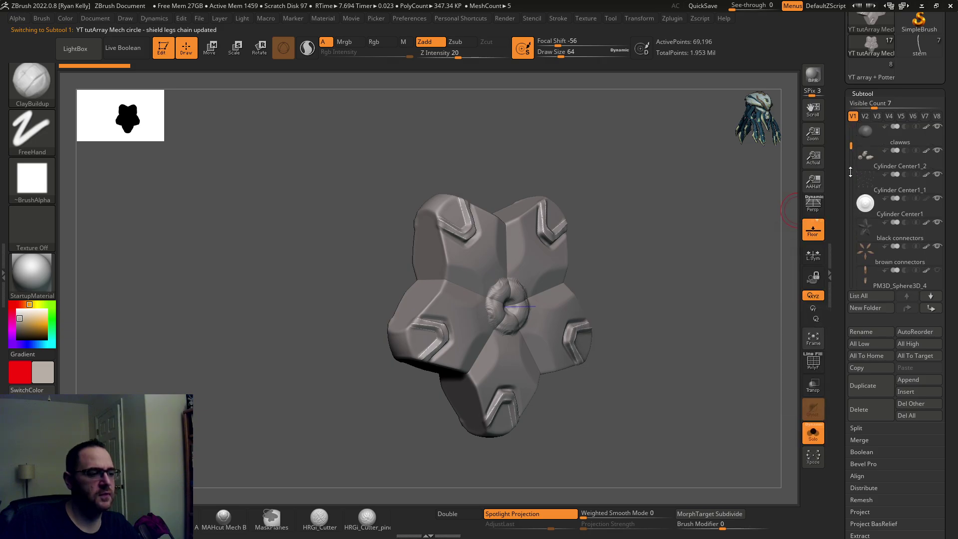
click(813, 362)
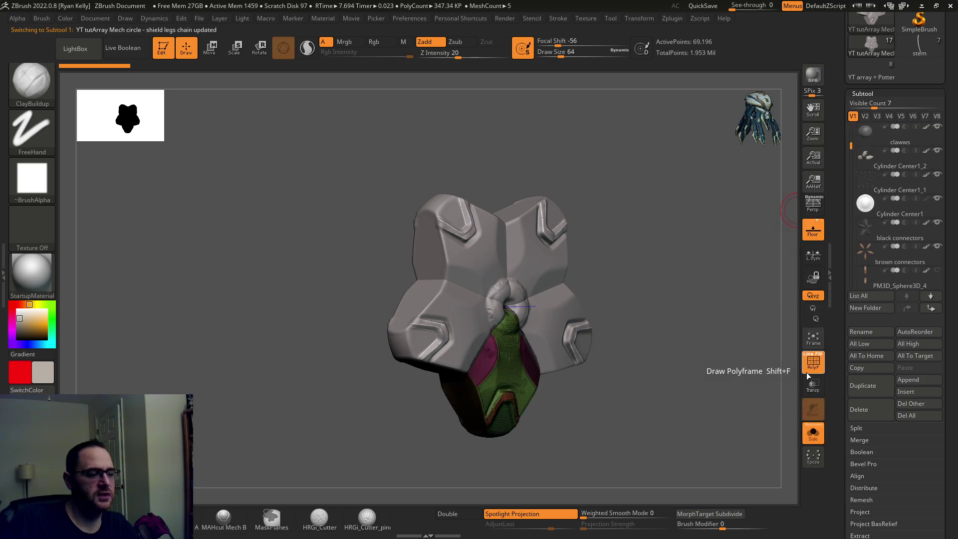
click(811, 433)
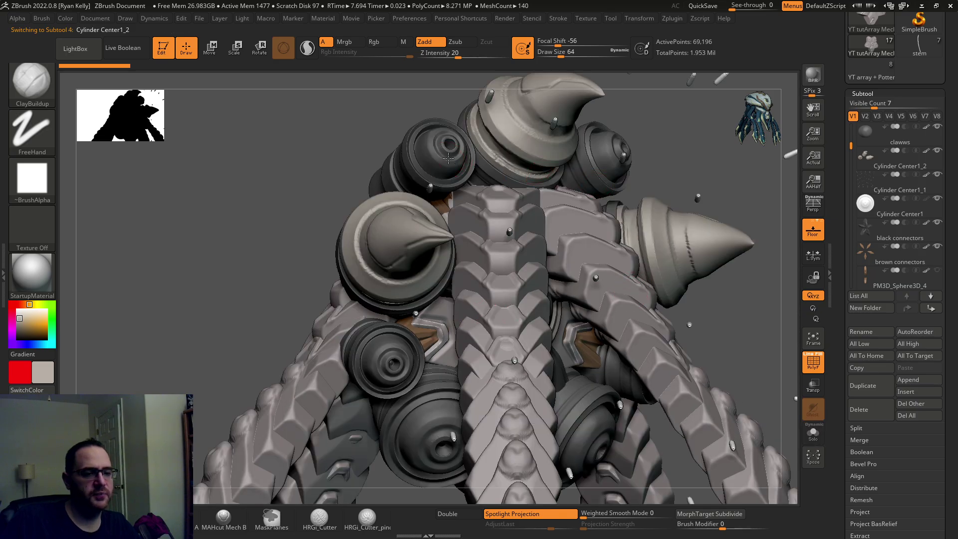
key(f)
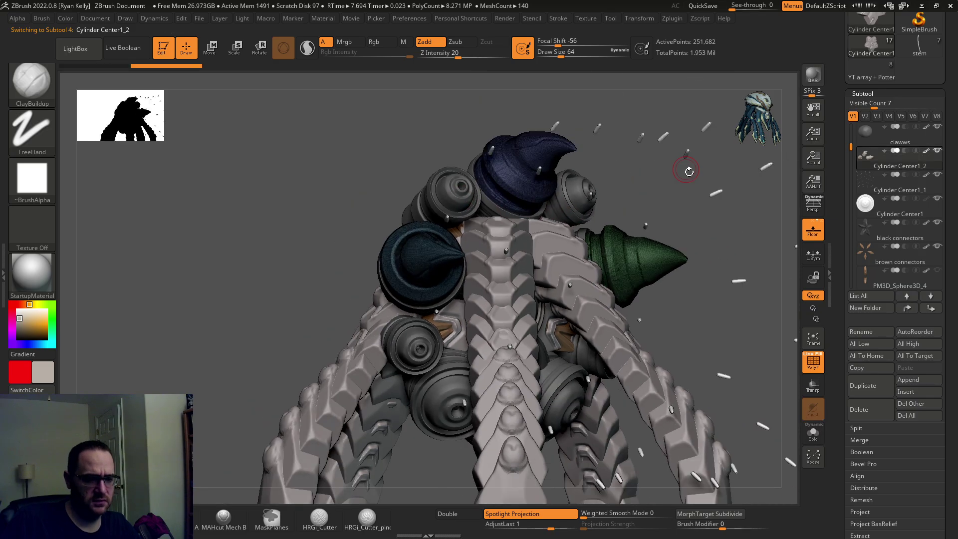
mouse_move(684, 169)
mouse_down()
mouse_move(650, 188)
mouse_move(733, 184)
mouse_up()
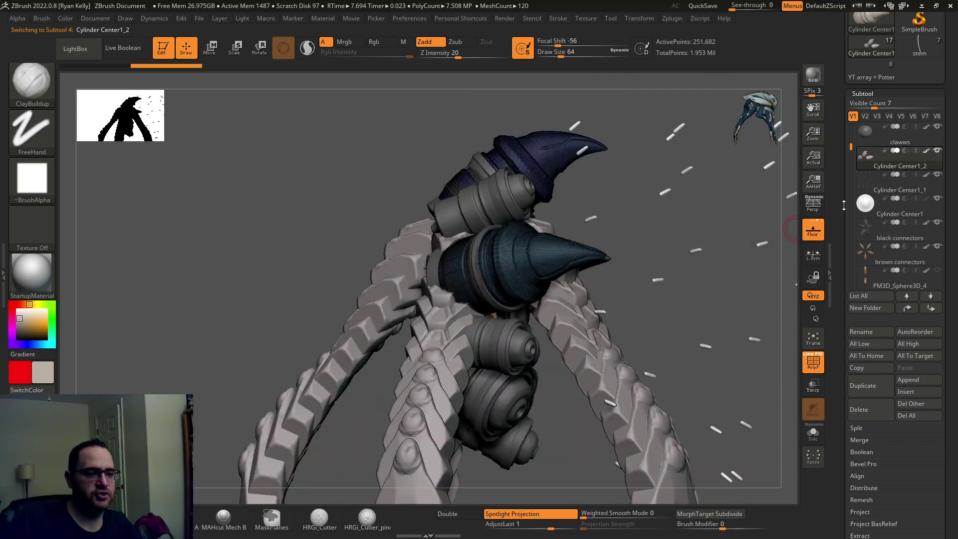
drag(717, 270, 681, 276)
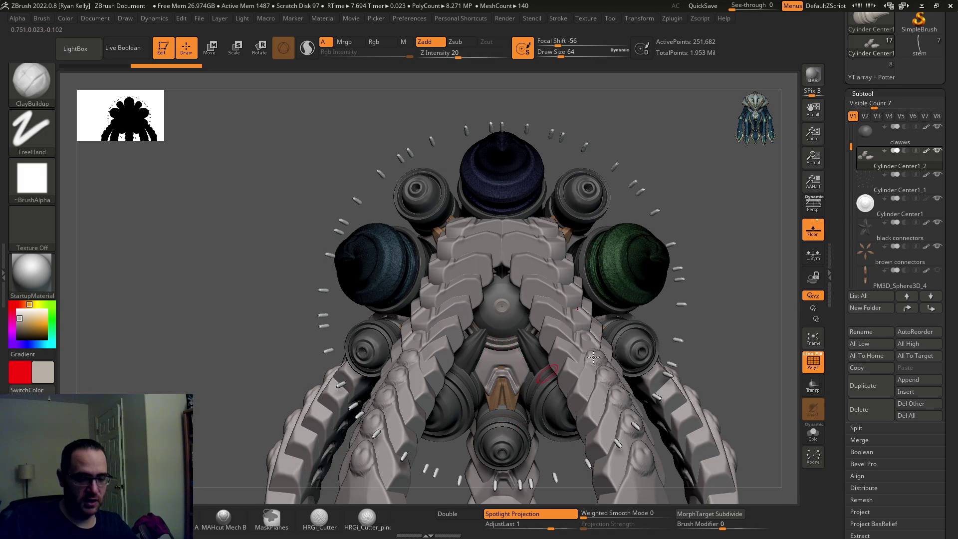
Step: Select Smaller outer cylinders and turn off its Array Mesh
alt+click(508, 442)
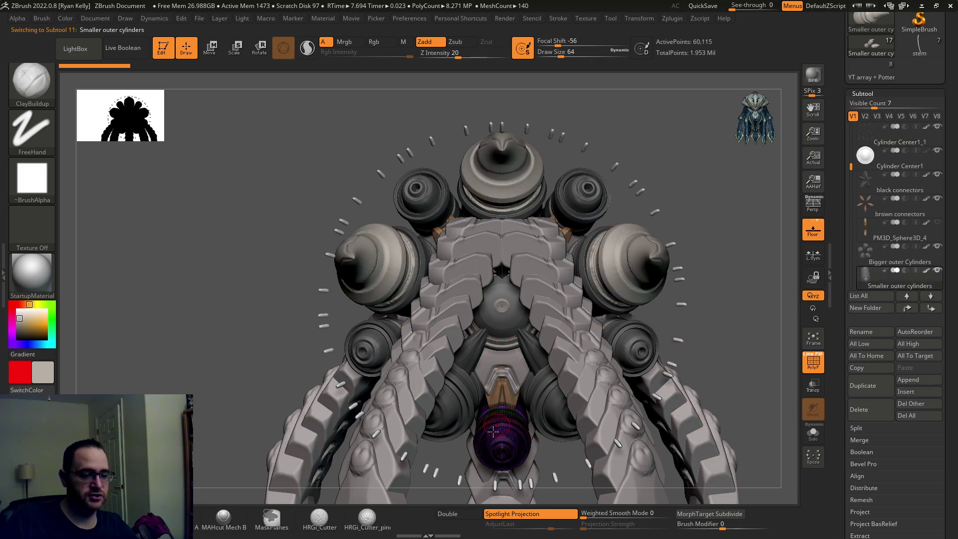
key(space)
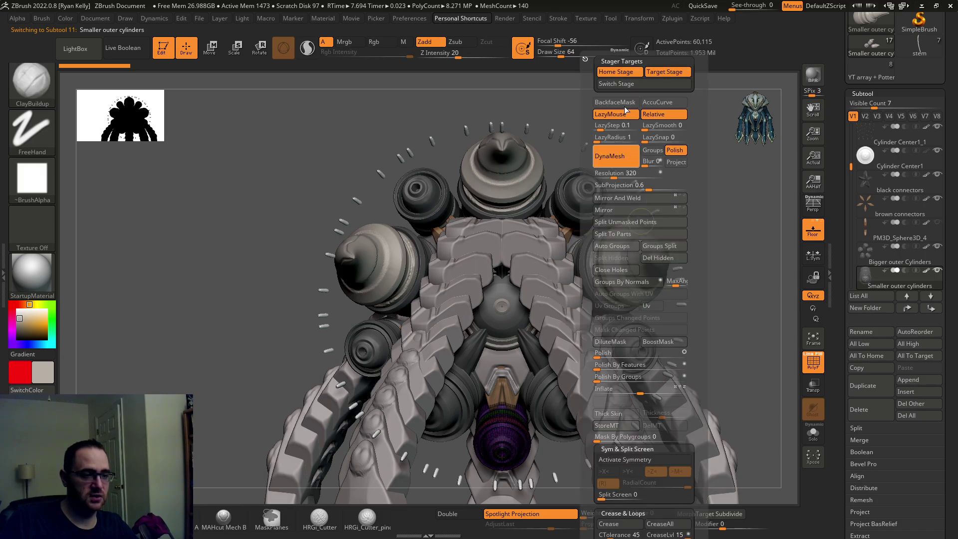
key(ctrl)
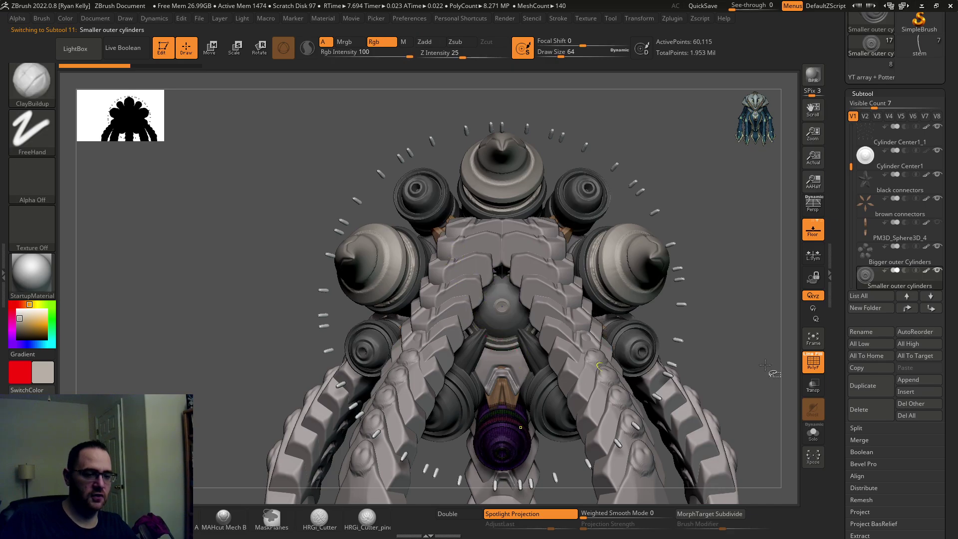
scroll(849, 400, down, 1)
scroll(852, 404, down, 2)
scroll(856, 407, down, 2)
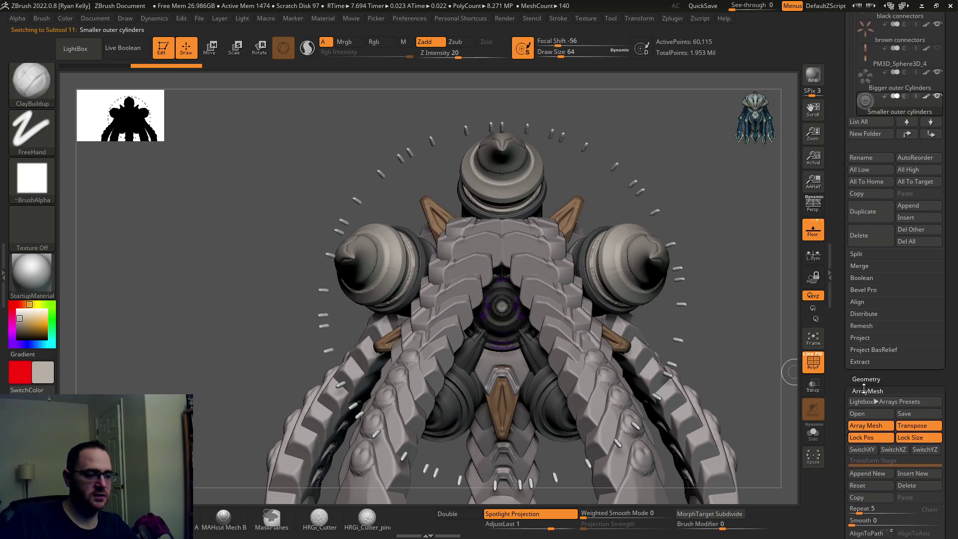
click(860, 426)
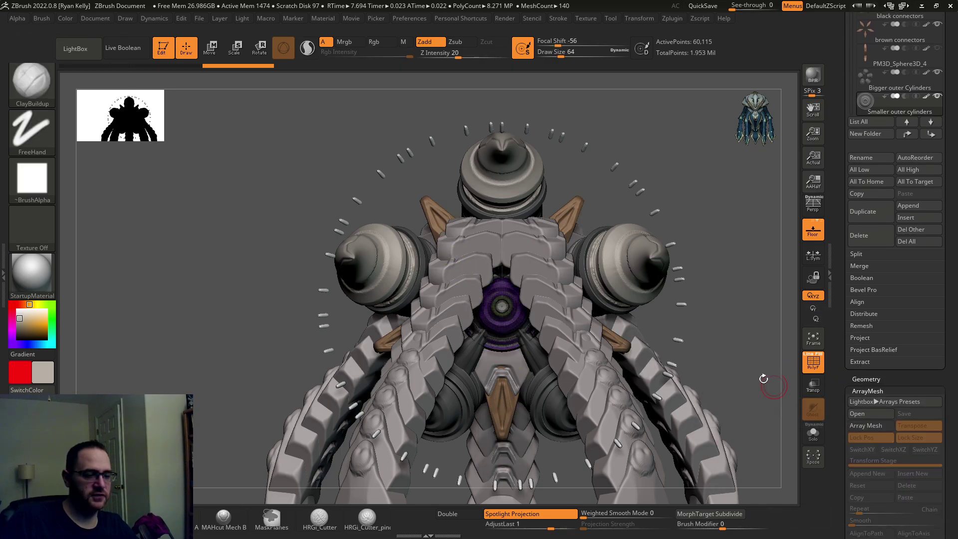
Step: Solo the single cylinder, mask it entirely, and view it from the side
click(813, 433)
drag(714, 381, 742, 392)
key(ctrl+a)
mouse_move(599, 177)
mouse_down()
mouse_move(624, 205)
mouse_move(647, 210)
mouse_up()
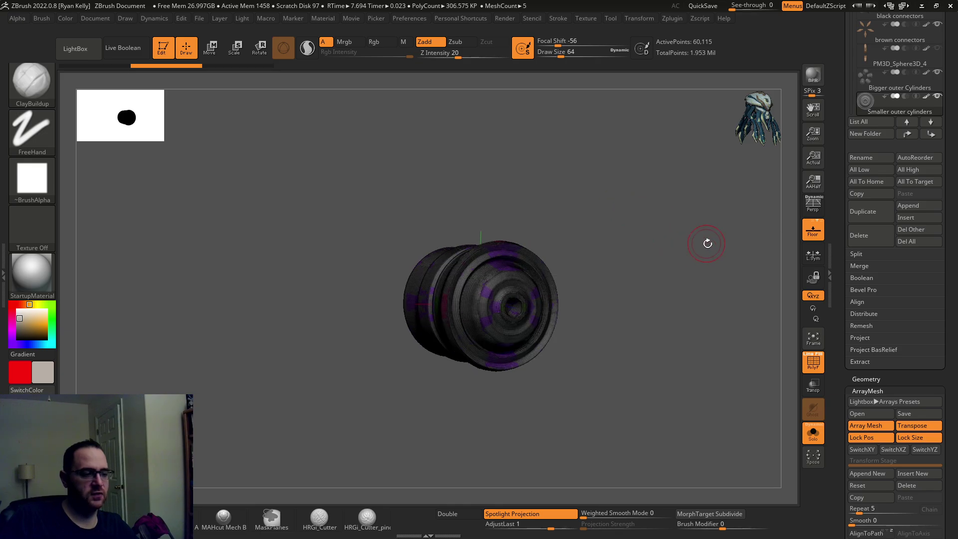
scroll(840, 302, down, 2)
scroll(847, 285, down, 2)
scroll(855, 268, down, 2)
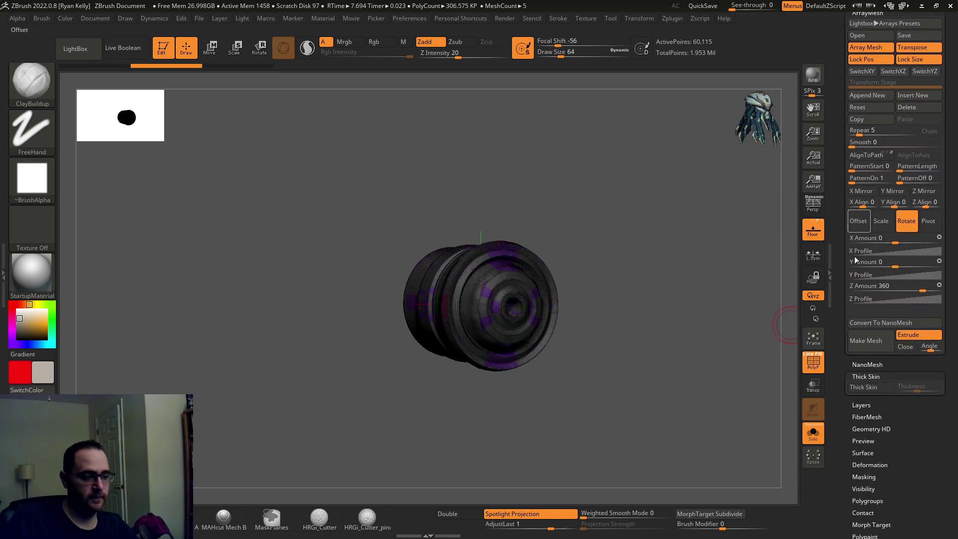
scroll(844, 354, up, 4)
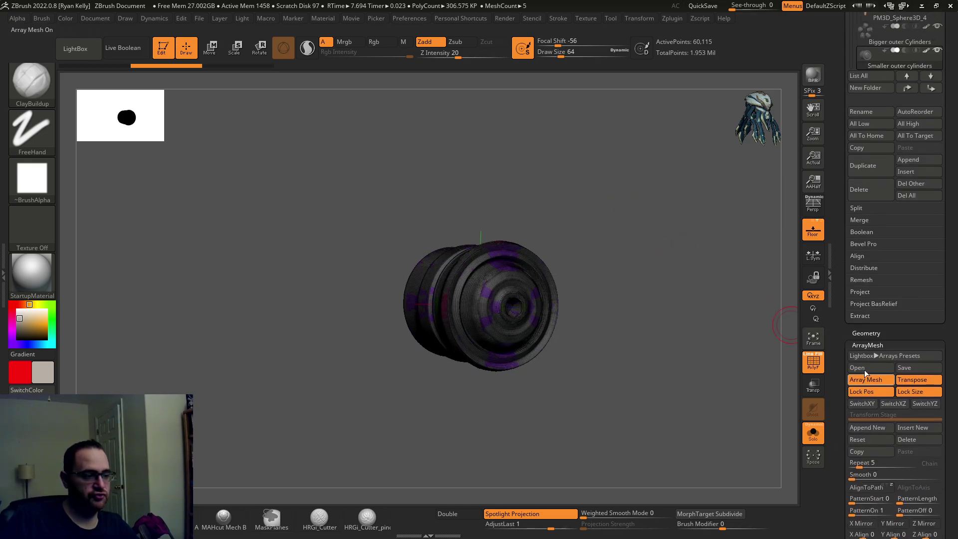
scroll(866, 354, up, 4)
scroll(864, 353, down, 1)
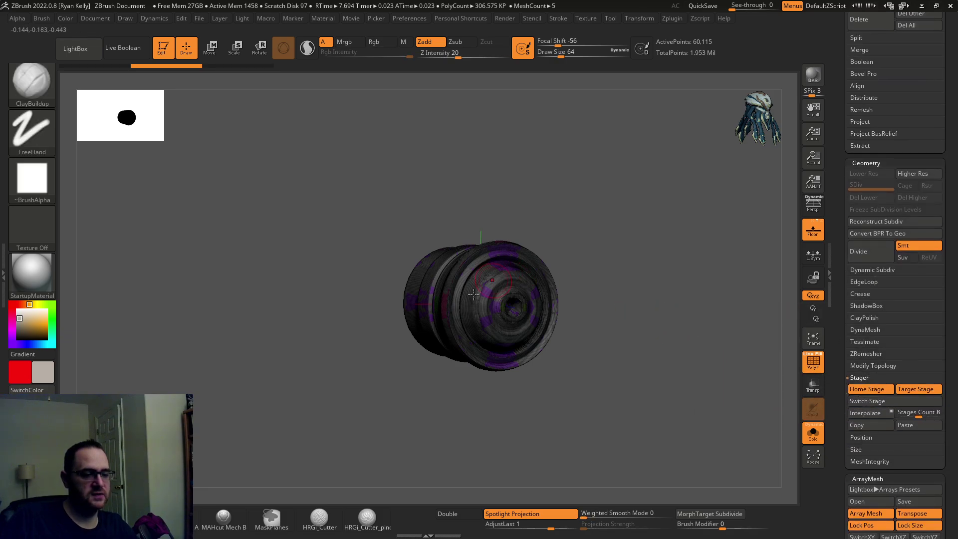
mouse_move(701, 326)
mouse_down()
mouse_move(729, 324)
mouse_move(704, 317)
mouse_move(718, 355)
mouse_move(671, 280)
mouse_up()
Step: Re-enable the five-copy array on the cylinders, then select the red clawws mesh
key(ctrl+shift)
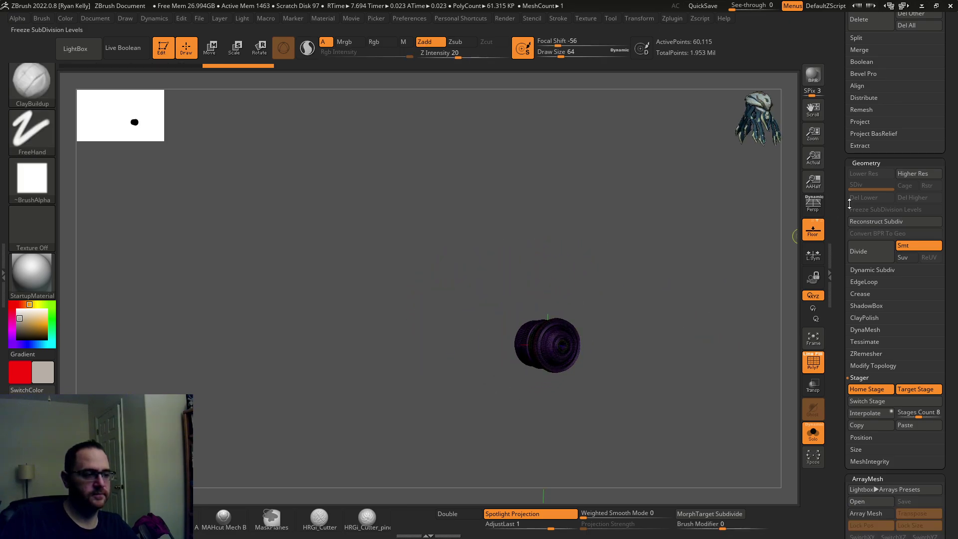
click(866, 512)
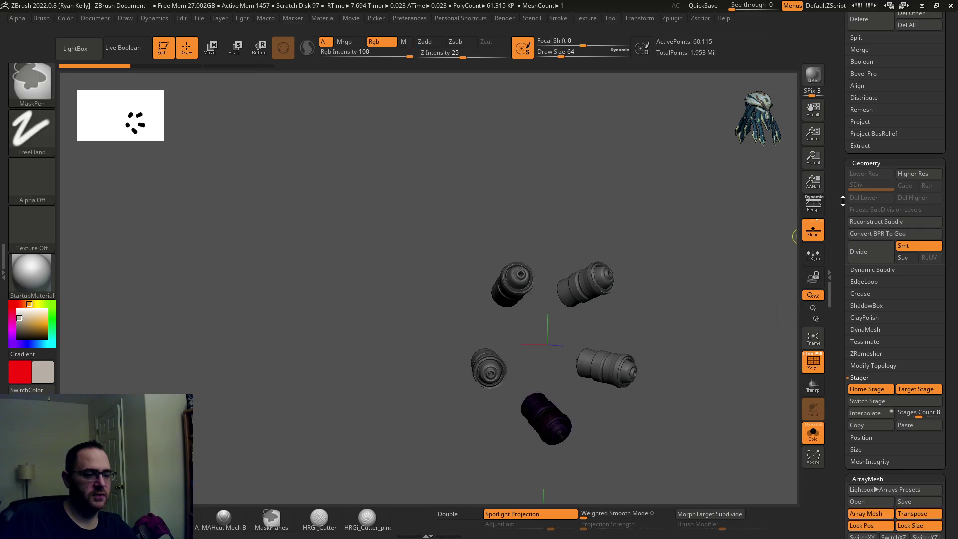
alt+drag(716, 323, 848, 401)
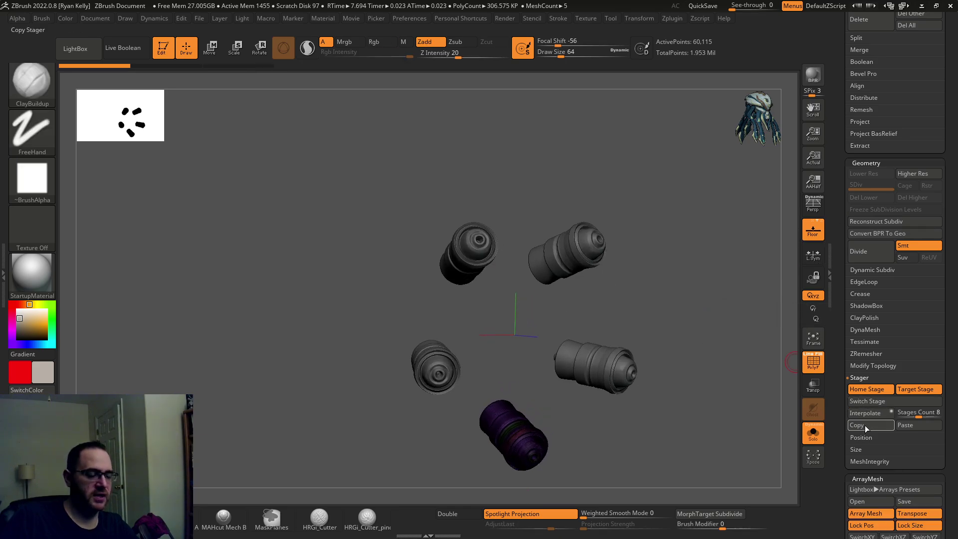
scroll(842, 400, up, 5)
scroll(842, 399, up, 2)
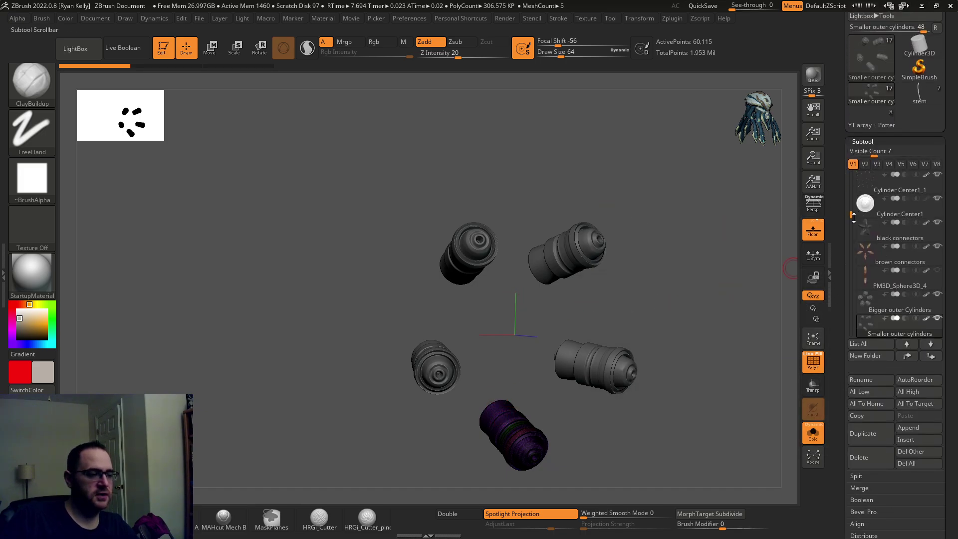
drag(852, 215, 850, 183)
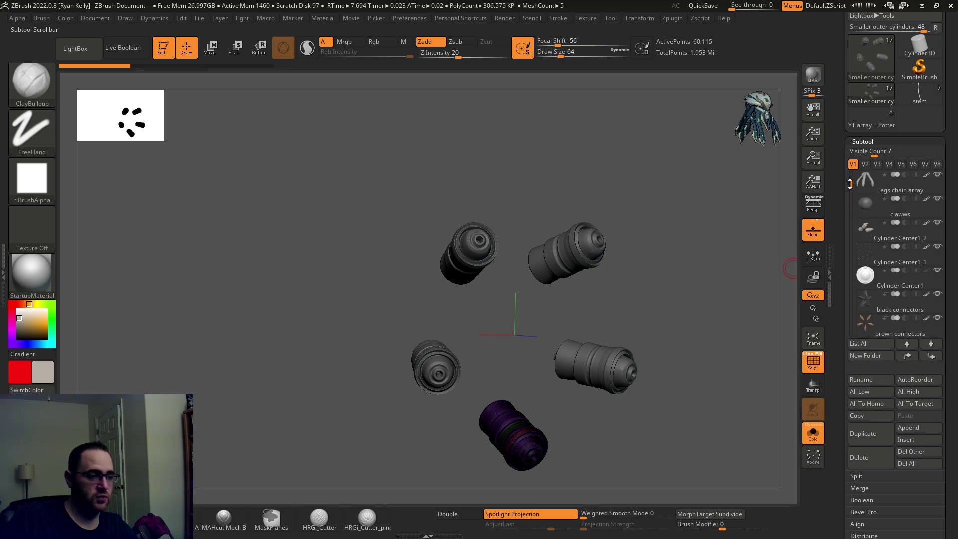
click(867, 207)
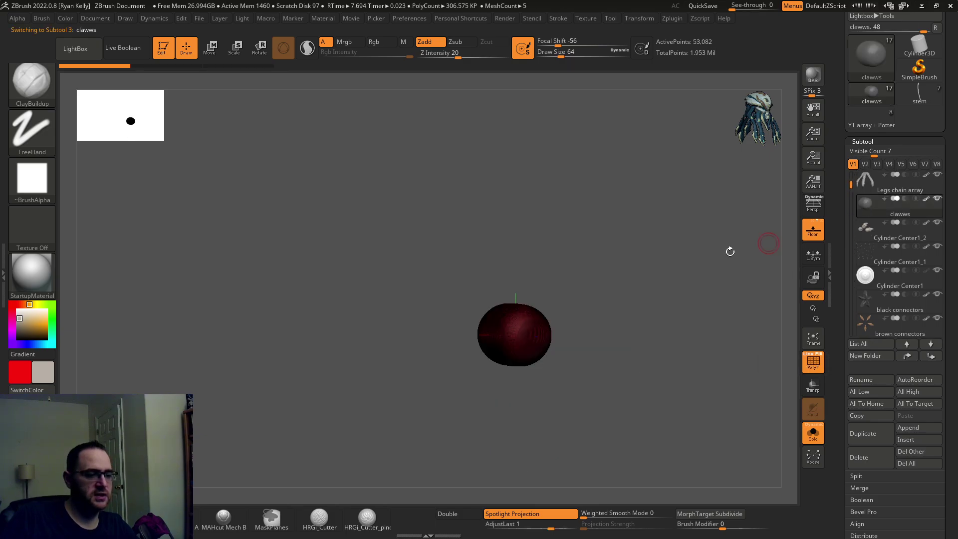
alt+drag(744, 251, 749, 266)
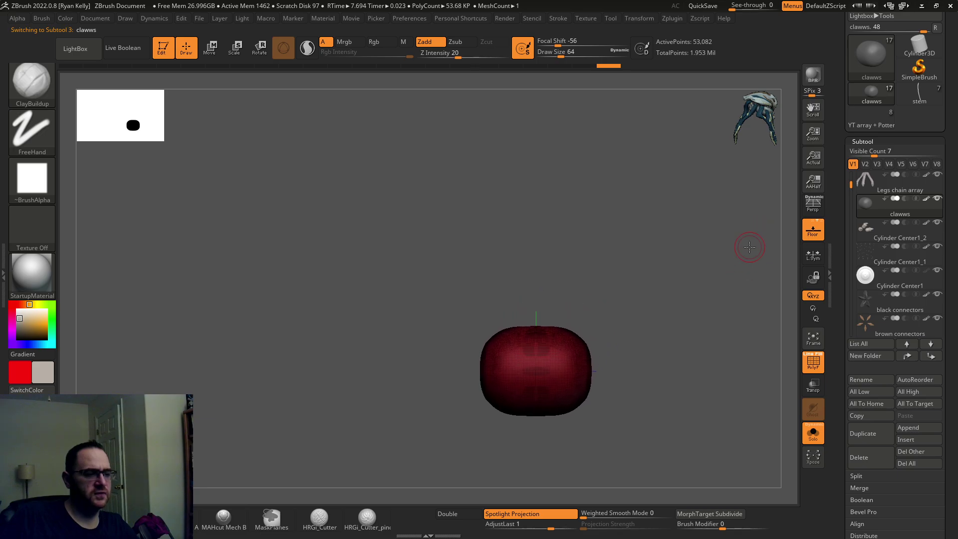
Step: Rename Cylinder Center1_2 to 'claws' and reselect the clawws subtool
click(880, 224)
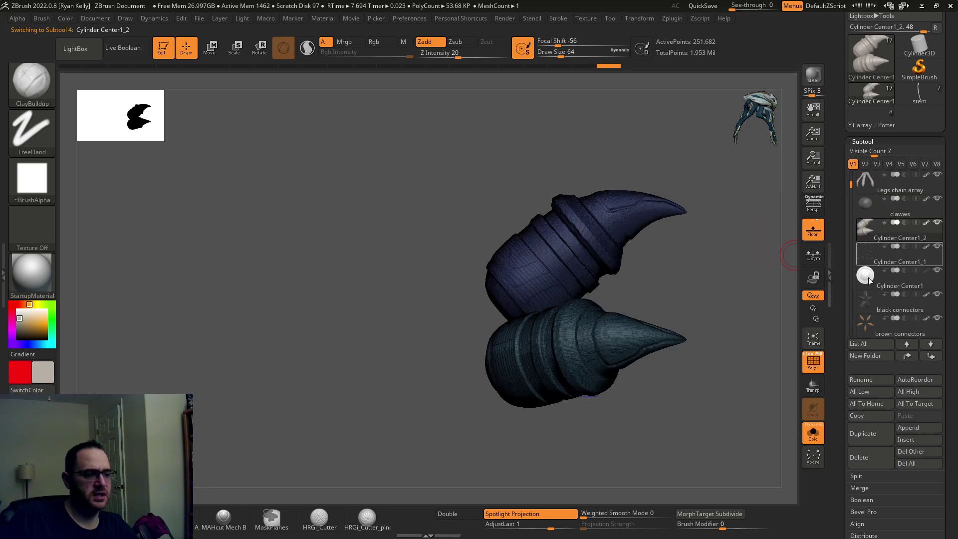
click(869, 378)
text(claws)
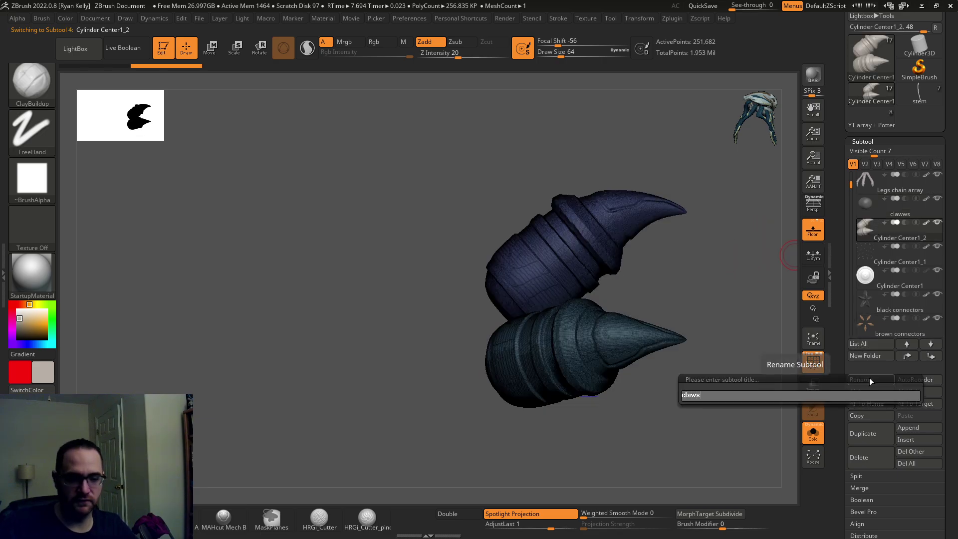
key(Return)
click(884, 207)
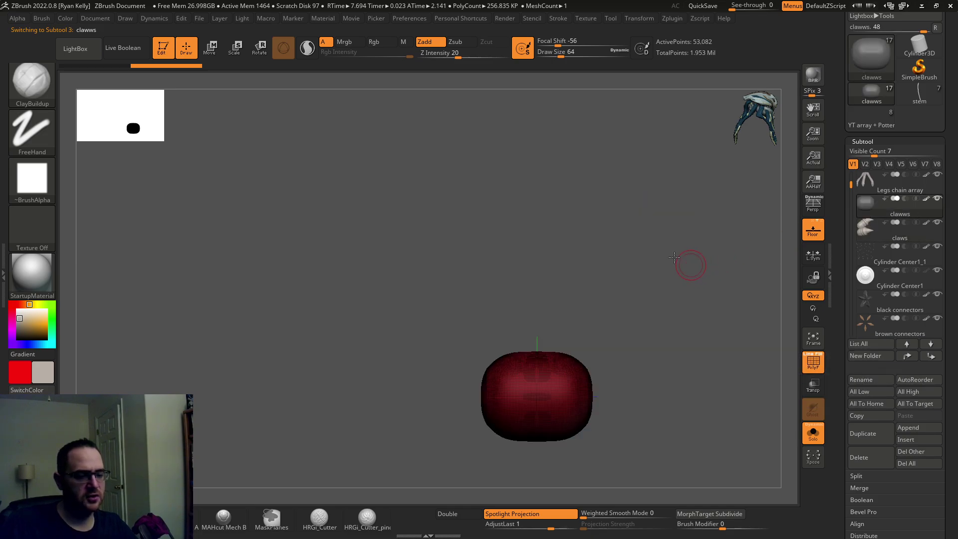
right_drag(664, 253, 656, 248)
key(space)
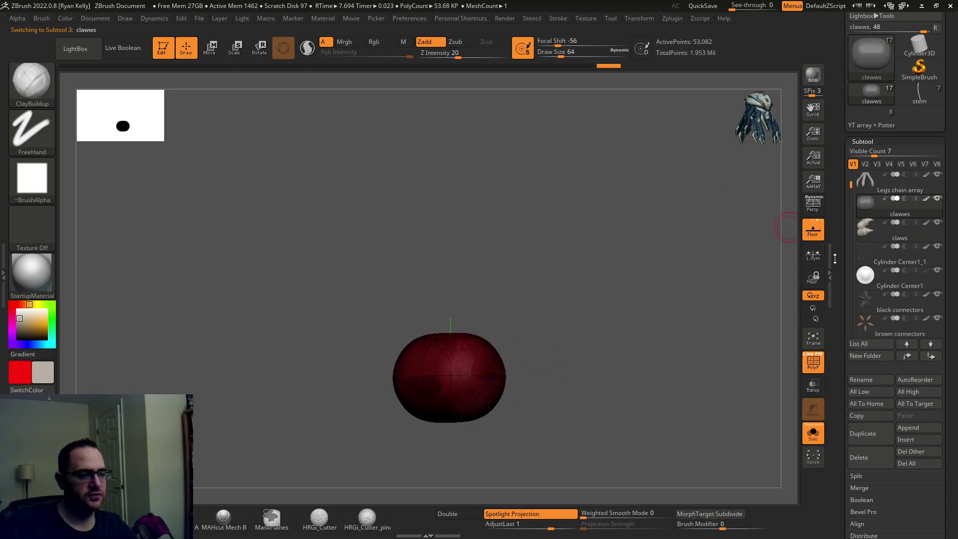
mouse_move(835, 258)
mouse_down()
mouse_move(836, 80)
mouse_move(829, 180)
mouse_up()
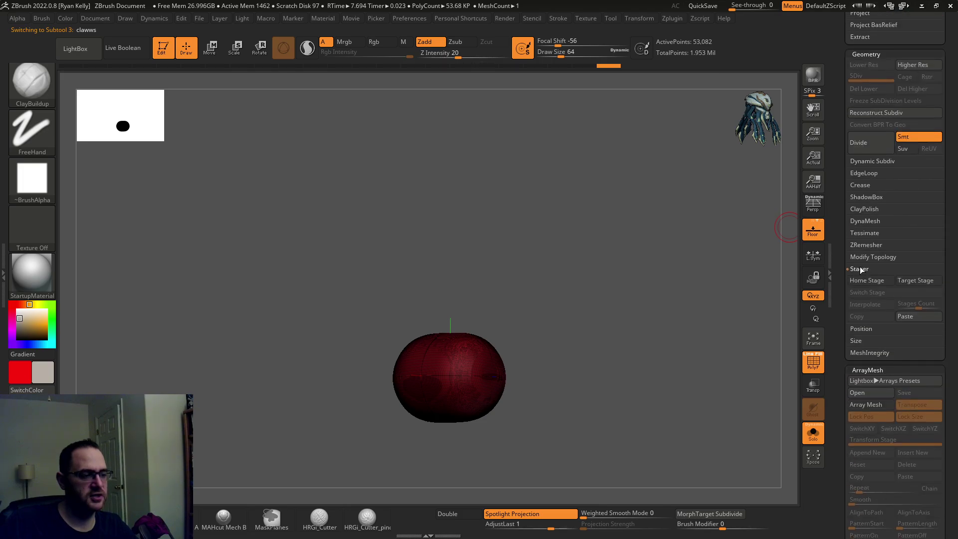
Step: Record Home and Target stages for the red barrel, then show all subtools
click(904, 318)
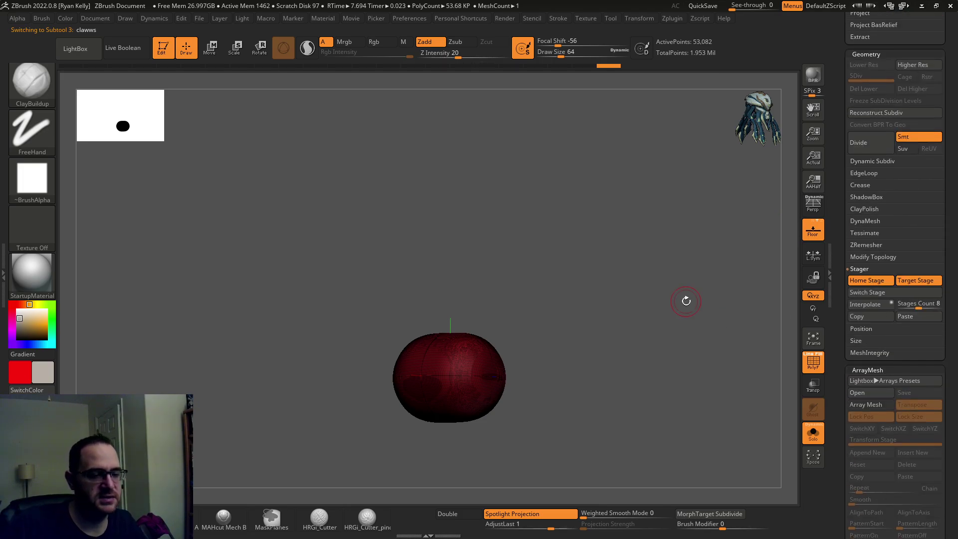
key(space)
drag(492, 160, 549, 141)
key(f)
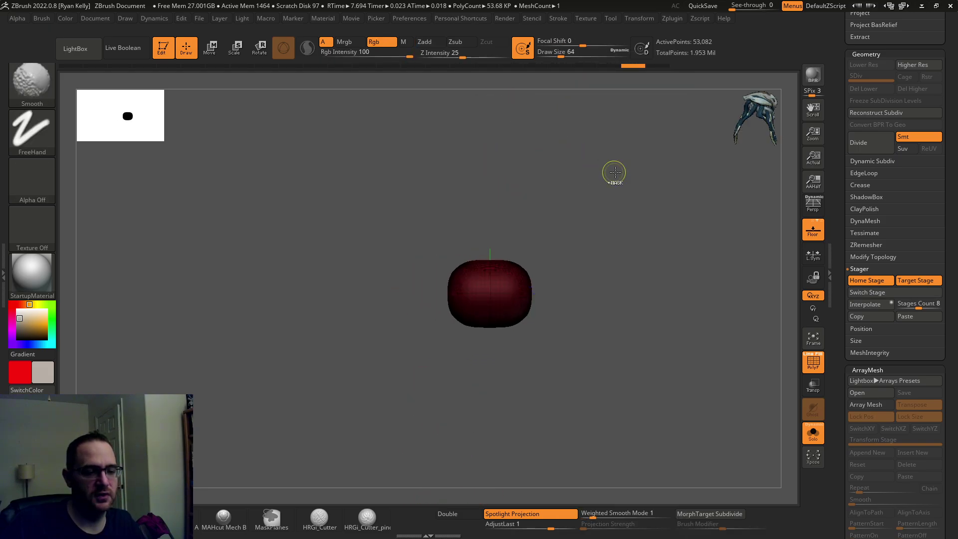
drag(595, 171, 629, 186)
click(813, 434)
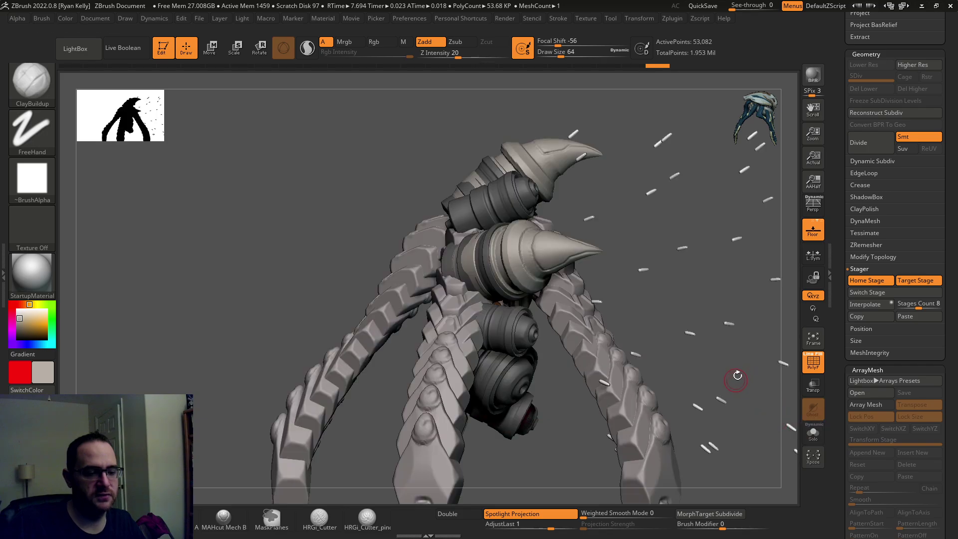
Step: Enable a five-copy, 360° Z Array Mesh on the barrel and view it from the front
mouse_move(721, 368)
mouse_down()
mouse_move(669, 348)
mouse_move(705, 335)
mouse_move(704, 343)
mouse_move(688, 309)
mouse_up()
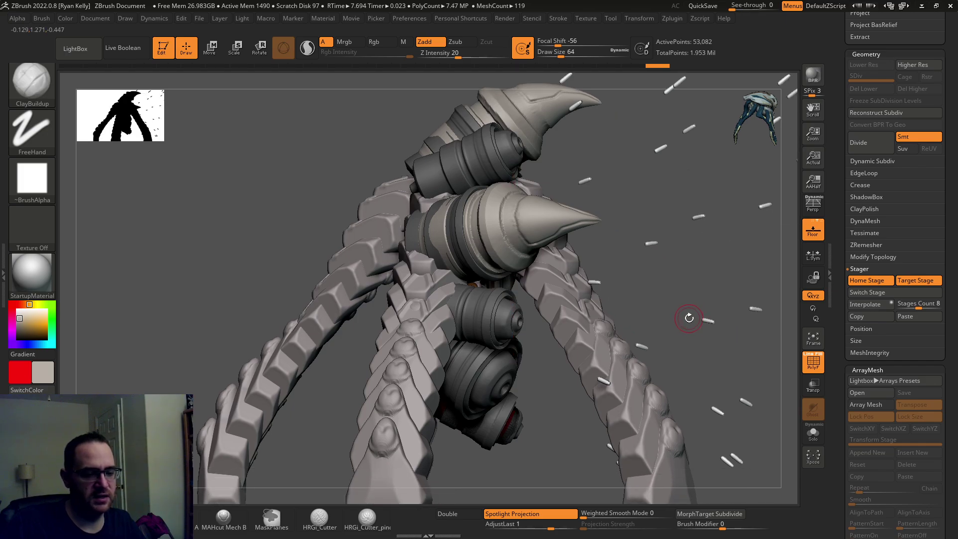
drag(842, 369, 845, 299)
drag(773, 332, 716, 359)
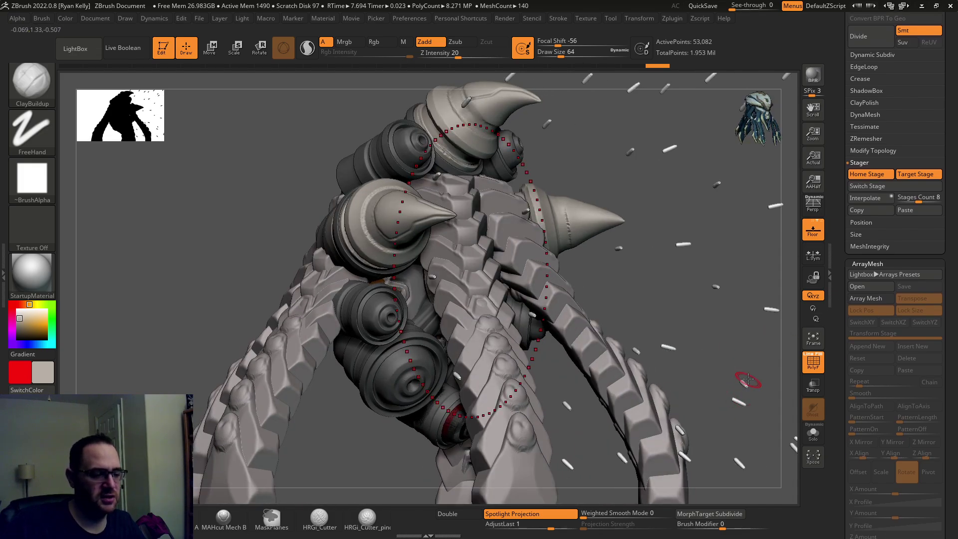
drag(717, 379, 473, 436)
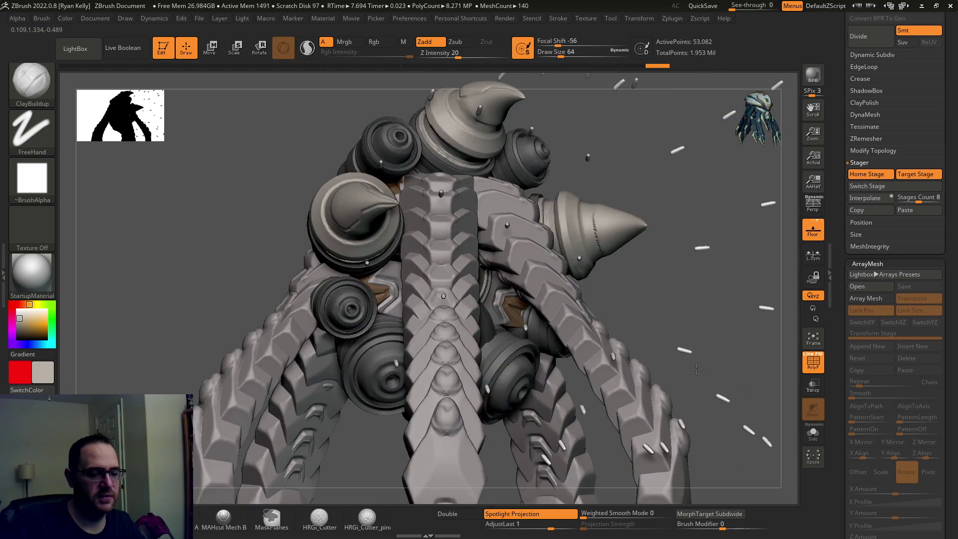
drag(734, 355, 741, 382)
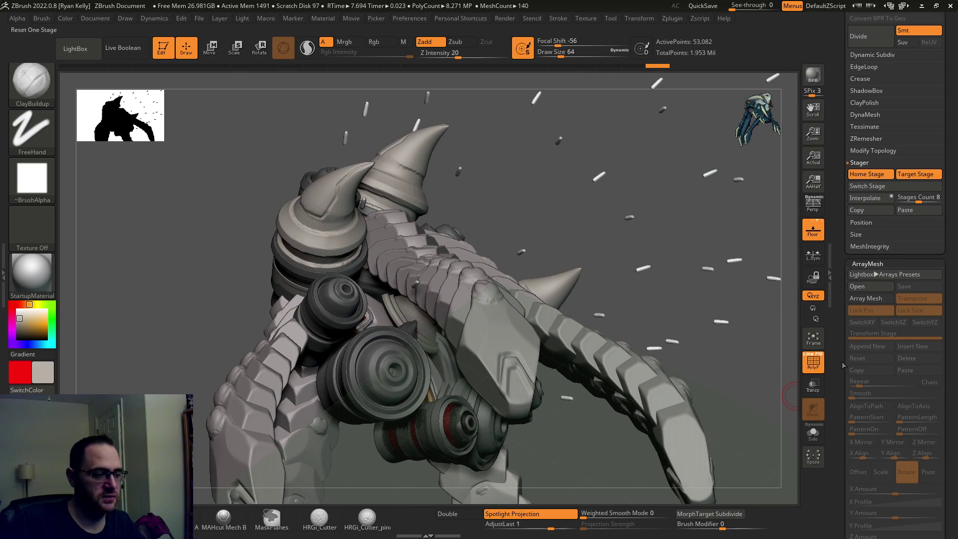
drag(729, 357, 753, 392)
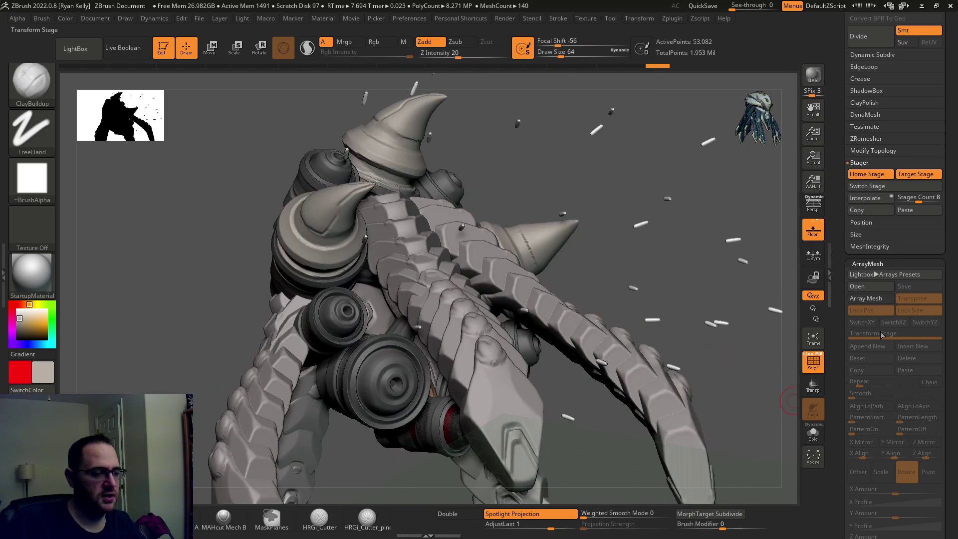
click(865, 299)
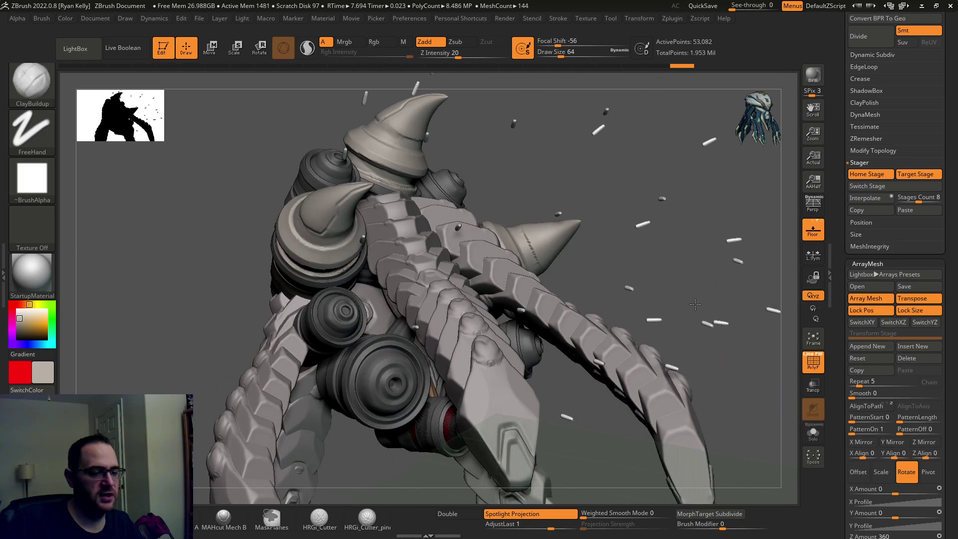
drag(706, 288, 725, 308)
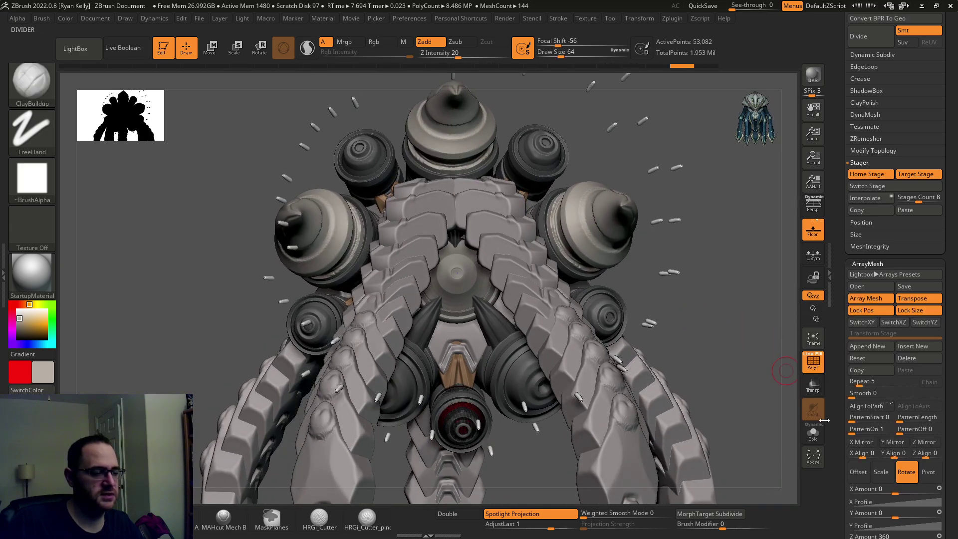
Step: Solo the red capsule and frame it to fill the view
click(813, 432)
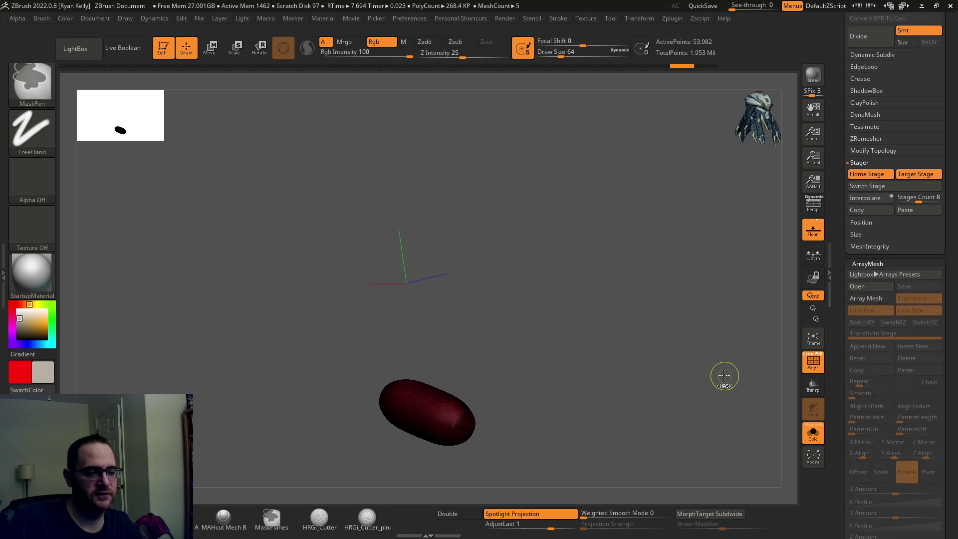
key(f)
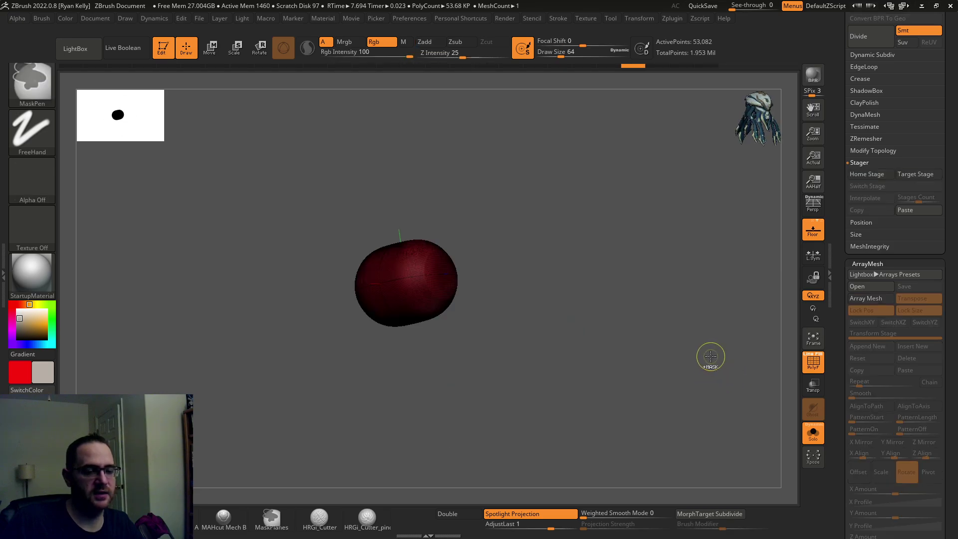
ctrl+shift+click(654, 328)
key(space)
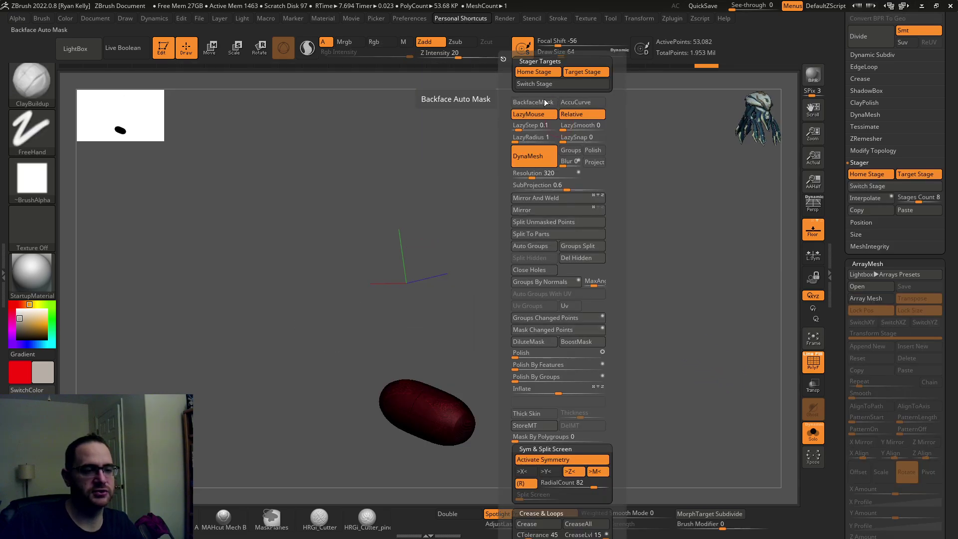
drag(524, 149, 488, 168)
key(b)
key(Escape)
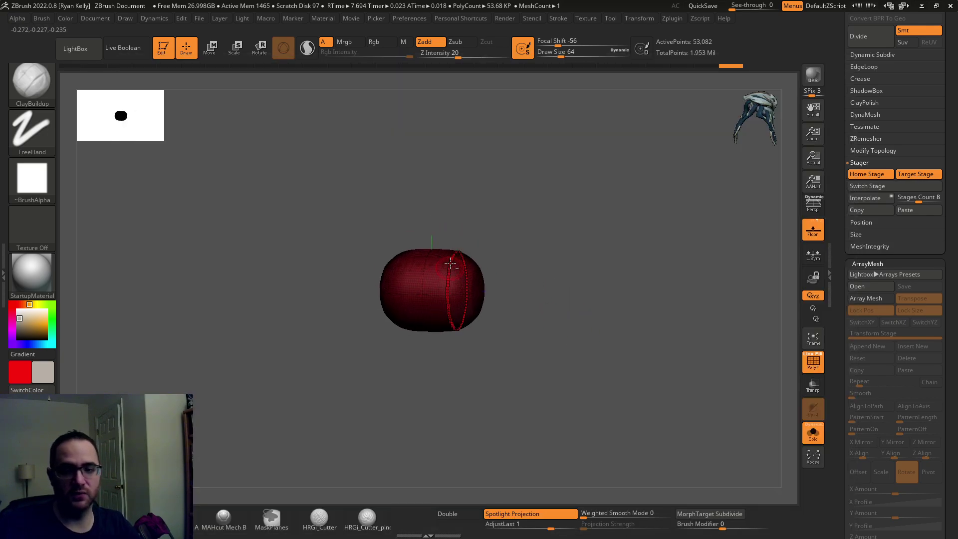
key(f)
drag(845, 248, 841, 292)
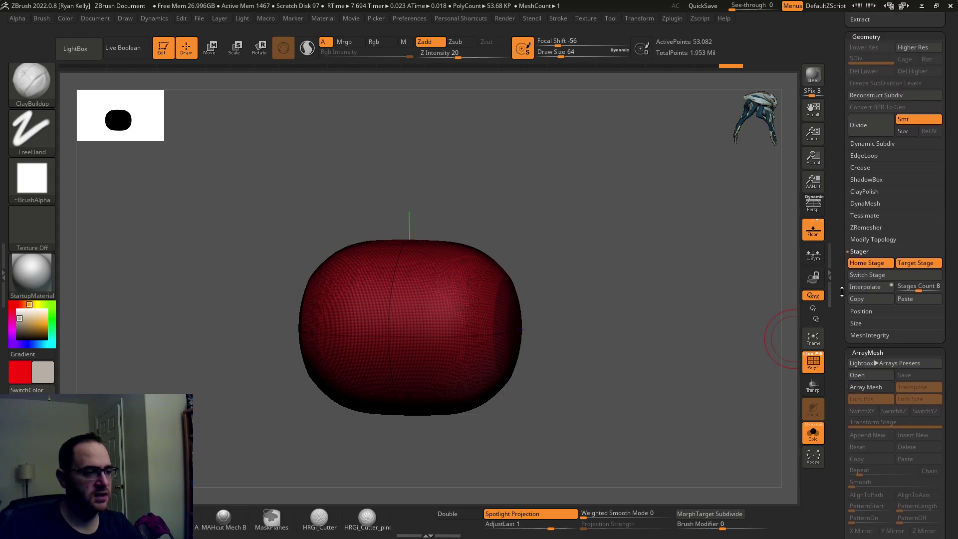
Step: Hide polyframes, try a flared rim on the capsule end, then undo it
click(821, 360)
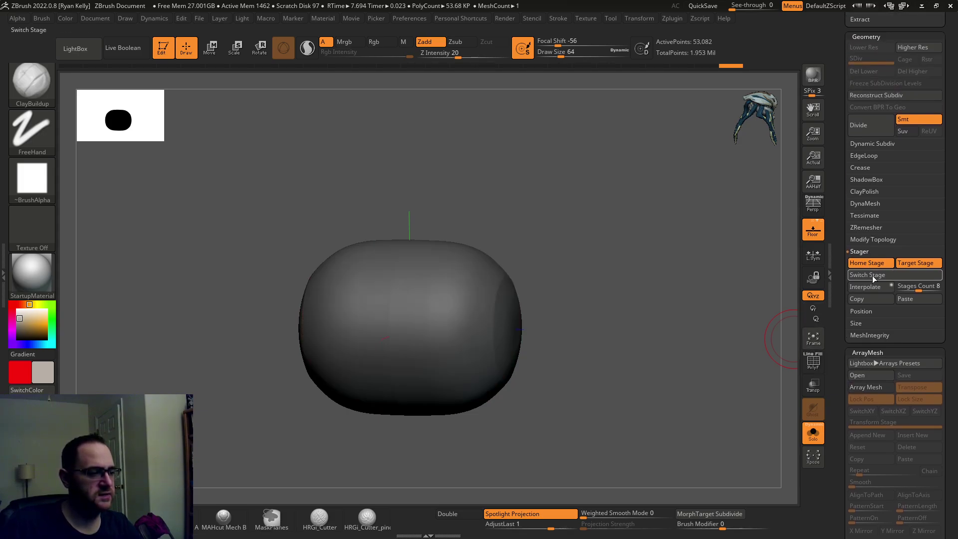
drag(501, 342, 429, 318)
mouse_move(321, 321)
mouse_down()
mouse_move(439, 250)
mouse_move(441, 345)
mouse_up()
key(ctrl+z)
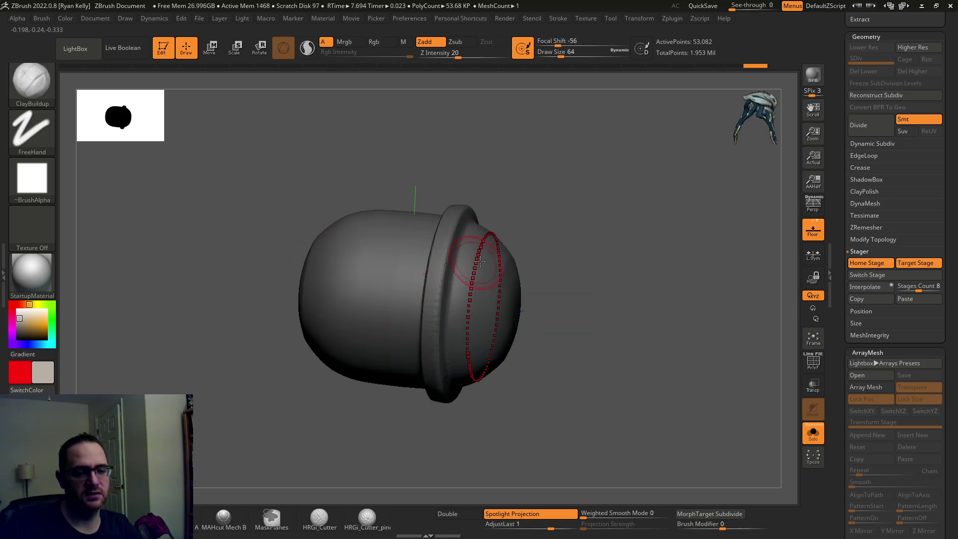
key(ctrl+z)
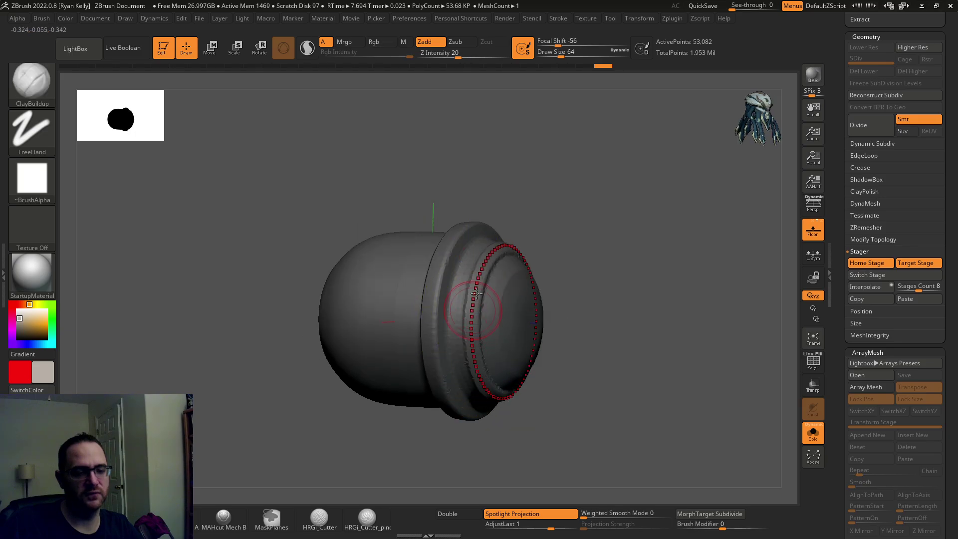
key(space)
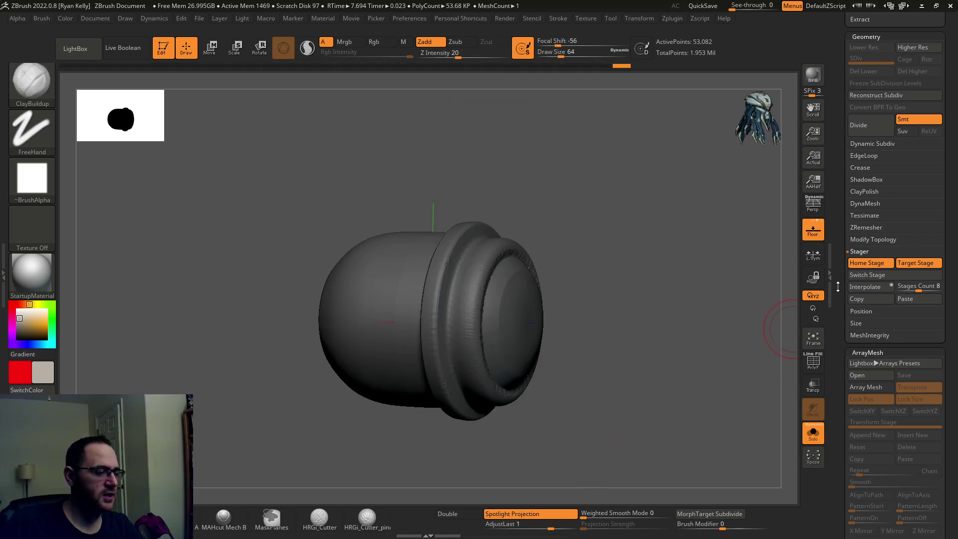
scroll(861, 247, down, 3)
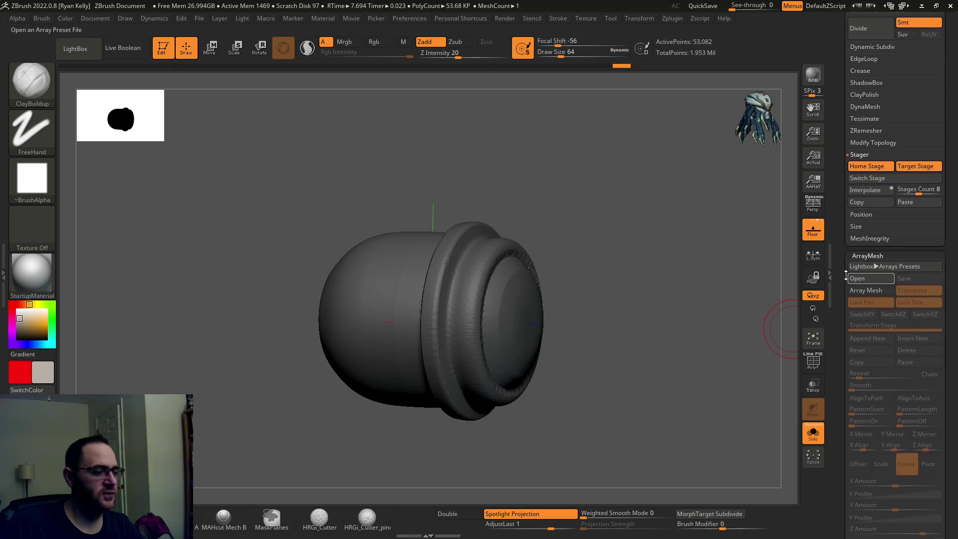
scroll(844, 276, down, 5)
Step: Enable Thick Skin and carve several groove rings around the barrel's end
key(ctrl+z)
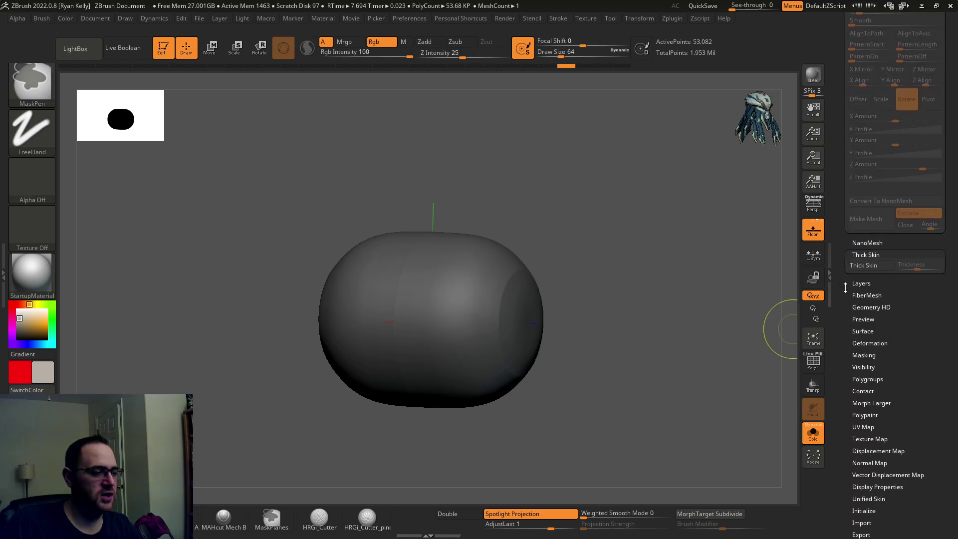
scroll(846, 285, down, 1)
click(863, 238)
click(462, 300)
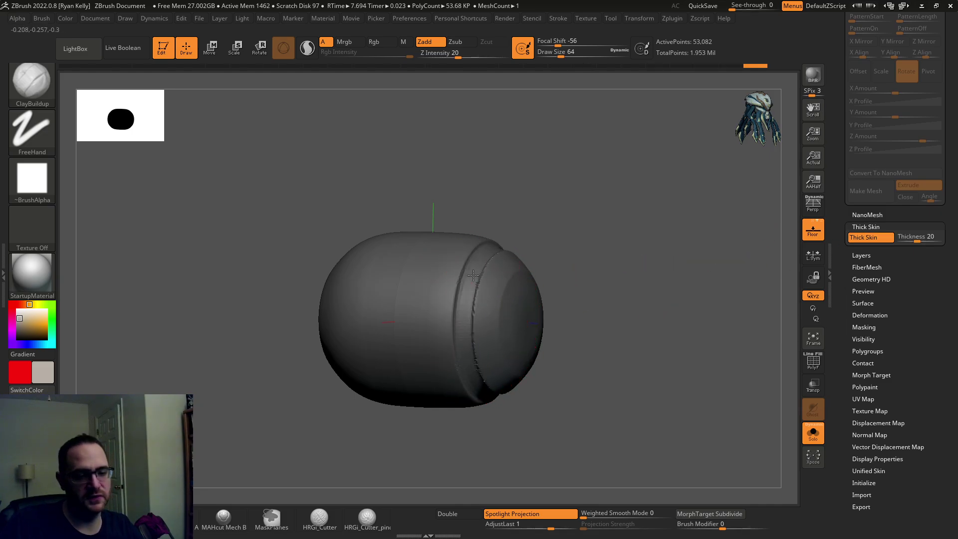
click(463, 300)
click(463, 321)
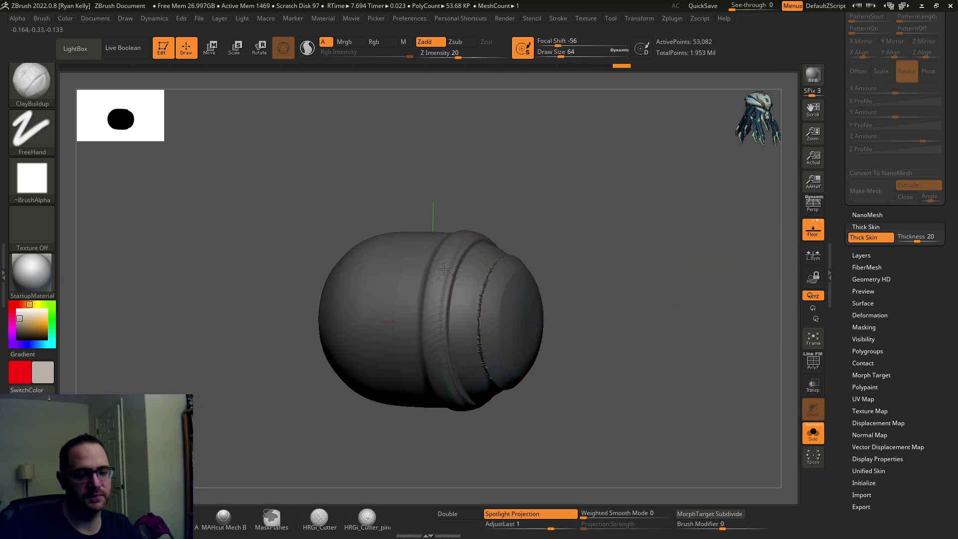
mouse_move(569, 315)
mouse_down()
mouse_move(416, 260)
mouse_move(519, 303)
mouse_move(560, 285)
mouse_move(550, 311)
mouse_up()
click(415, 260)
key(shift)
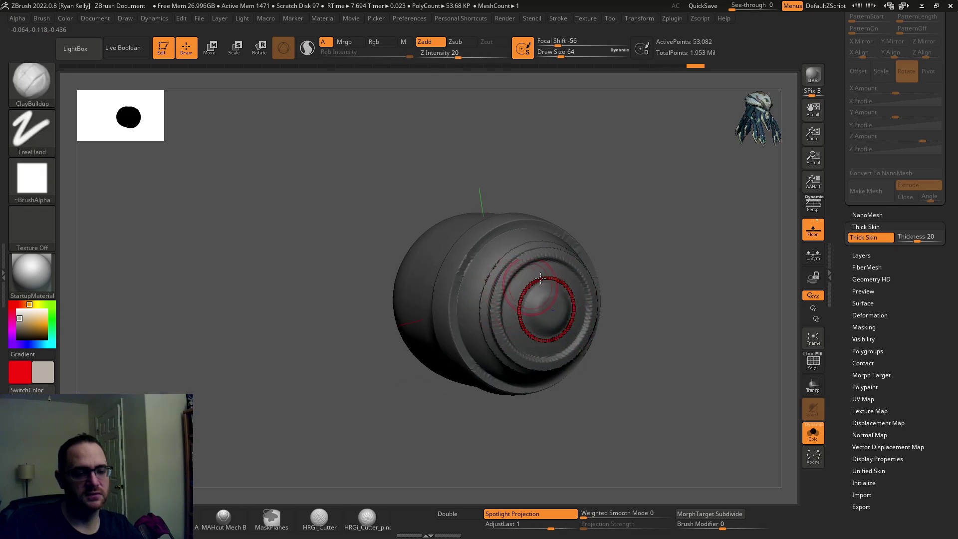
Step: Sculpt a rough ClayBuildup band along the groove, repositioning the curve guide leftward
drag(549, 311, 527, 299)
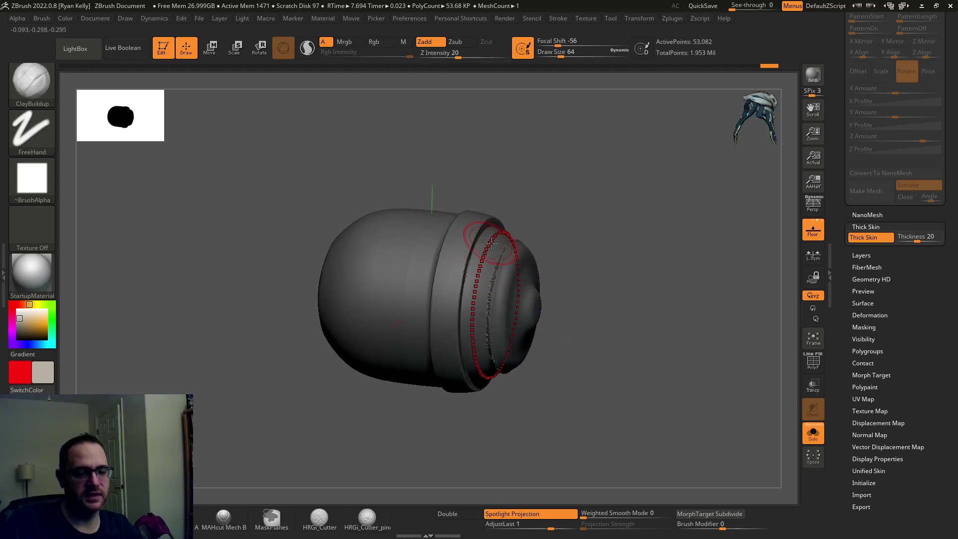
mouse_move(494, 255)
mouse_down()
mouse_move(465, 276)
mouse_move(508, 240)
mouse_up()
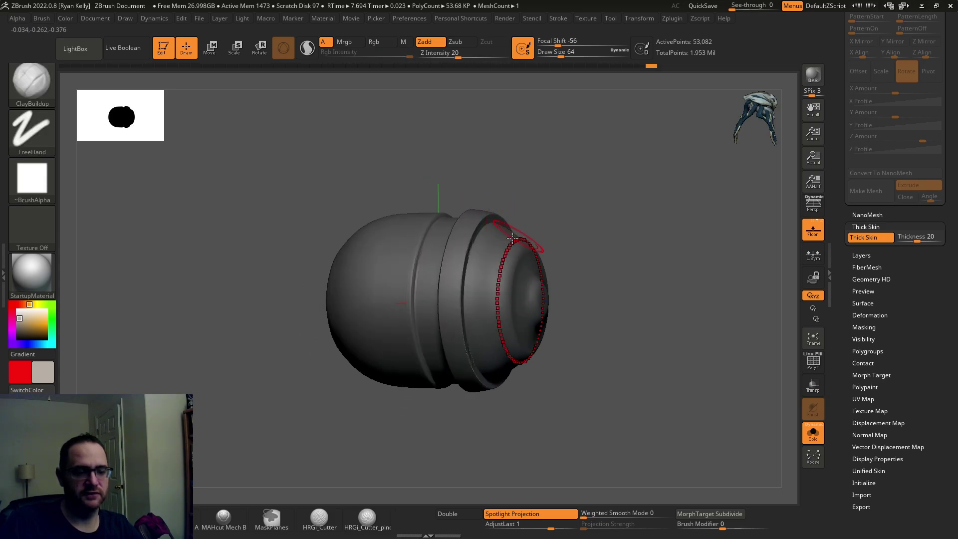
drag(493, 294, 570, 282)
mouse_move(569, 283)
right_down()
mouse_move(582, 289)
mouse_move(558, 266)
right_up()
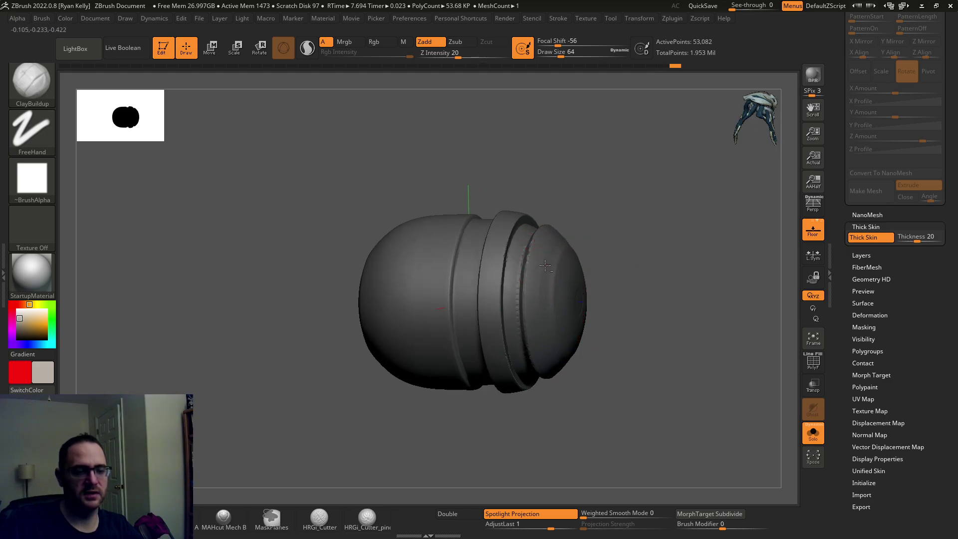
drag(534, 264, 533, 247)
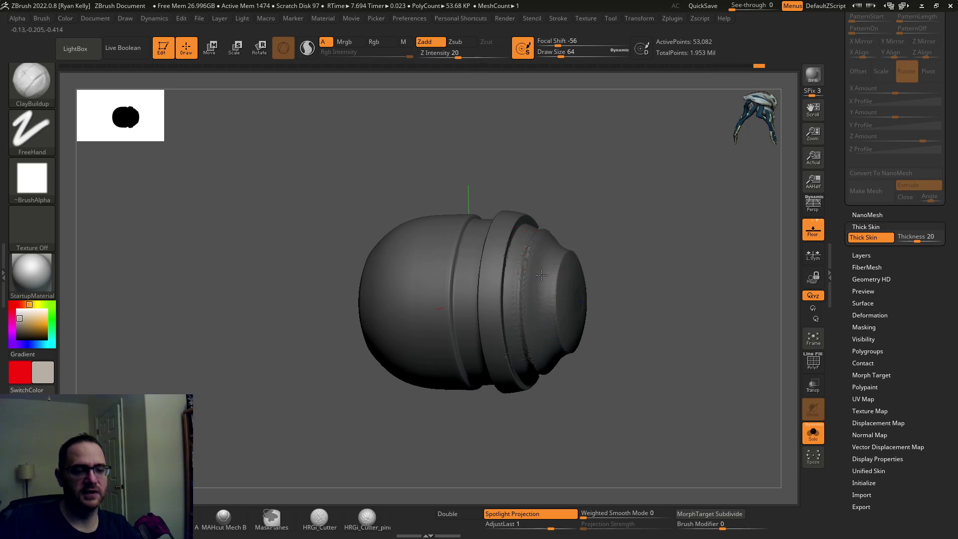
mouse_move(538, 276)
right_down()
mouse_move(541, 248)
mouse_move(504, 248)
right_up()
drag(511, 235, 504, 281)
right_drag(515, 238, 452, 239)
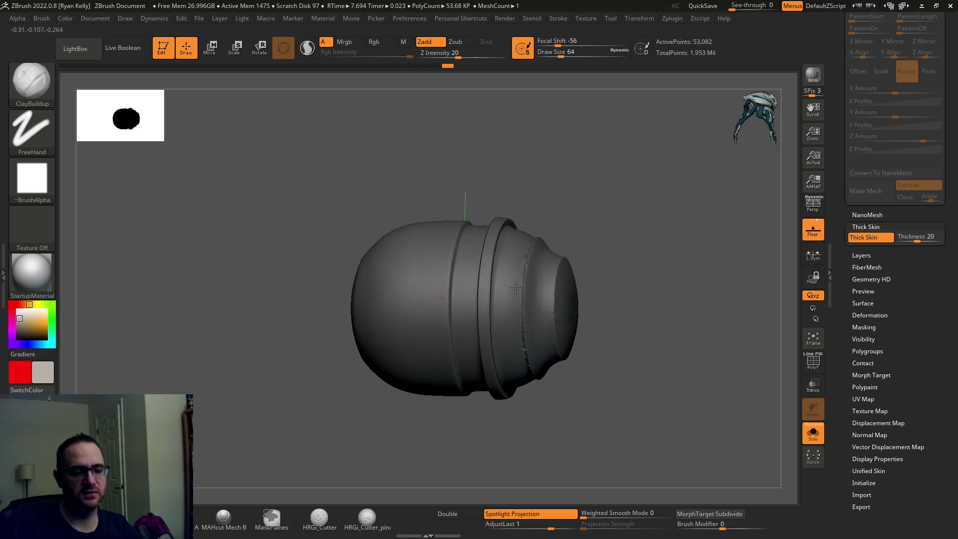
drag(453, 238, 430, 247)
right_drag(430, 246, 411, 278)
key(ctrl)
key(space)
key(space)
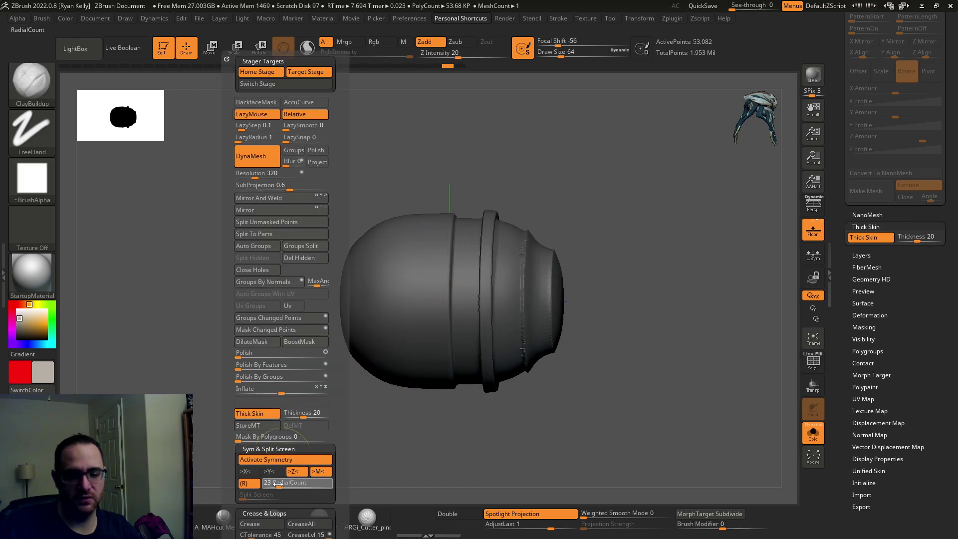
key(b)
key(k)
key(c)
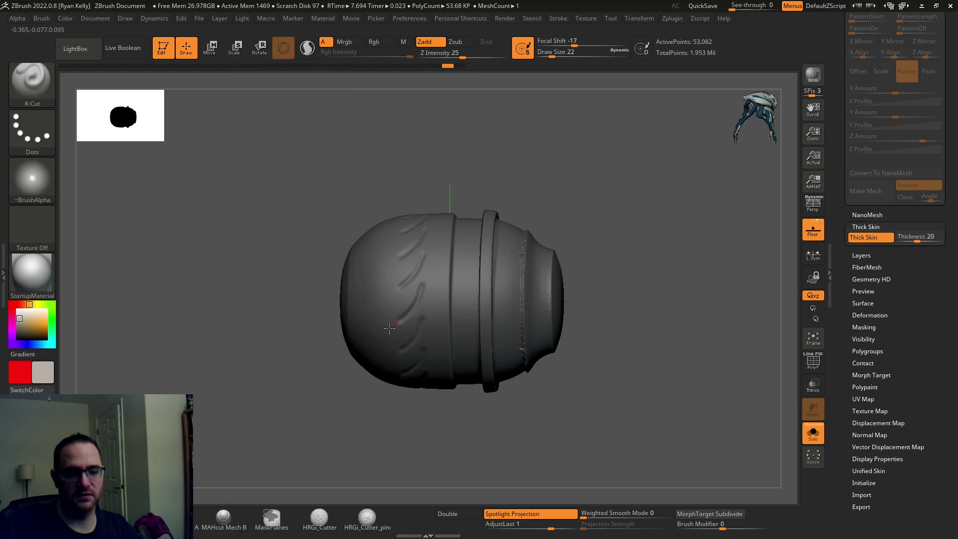
drag(387, 328, 347, 336)
right_drag(347, 337, 417, 293)
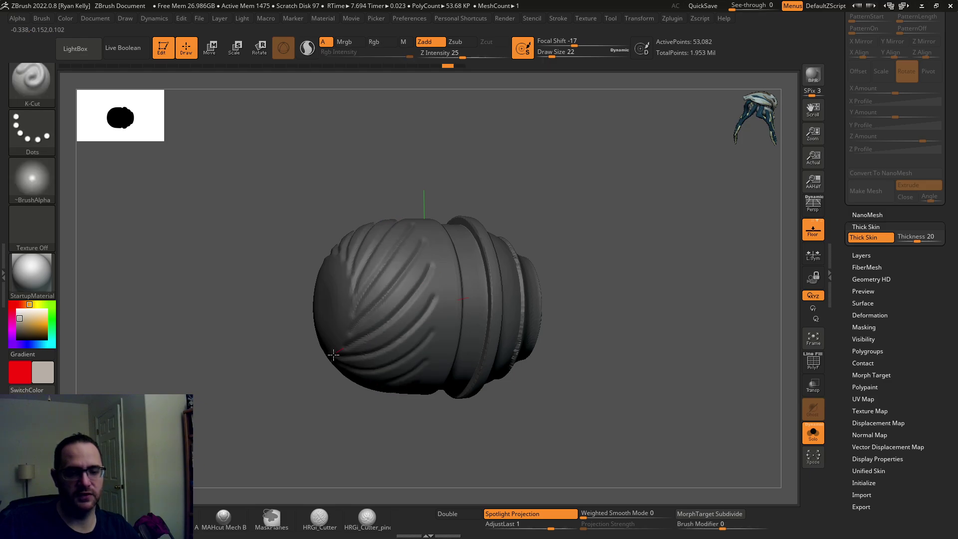
right_drag(331, 357, 337, 345)
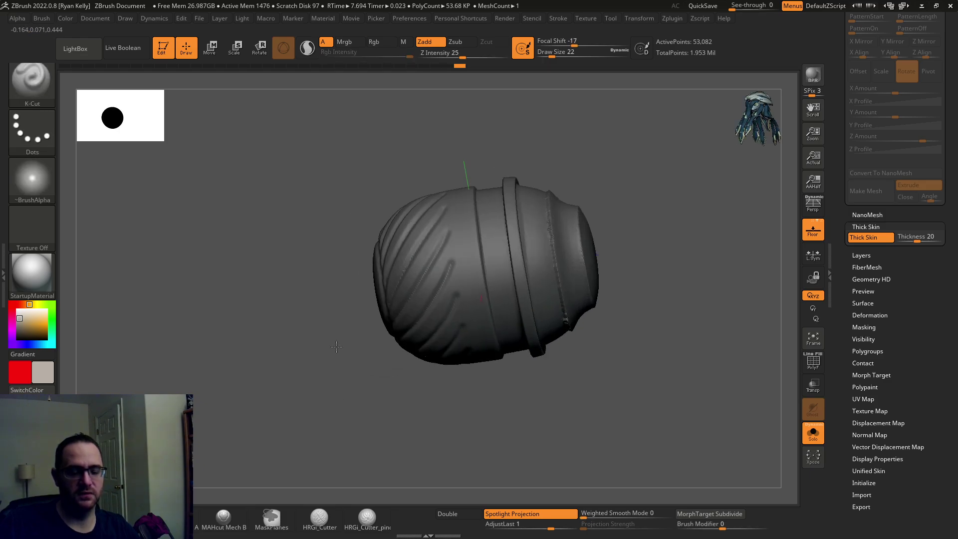
shift+drag(405, 255, 452, 238)
drag(445, 279, 448, 283)
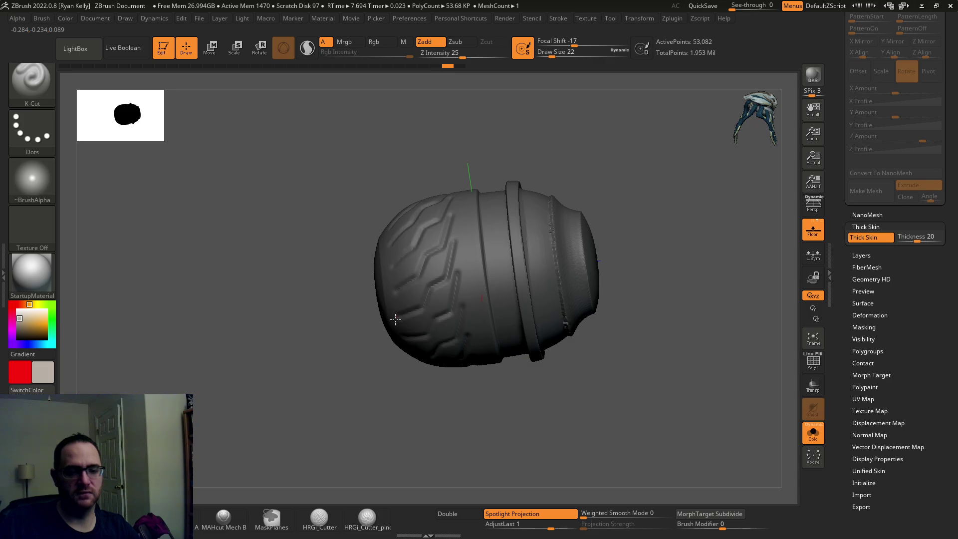
right_drag(422, 307, 419, 314)
mouse_move(419, 314)
shift+mouse_down()
mouse_move(454, 251)
mouse_move(449, 299)
shift+mouse_up()
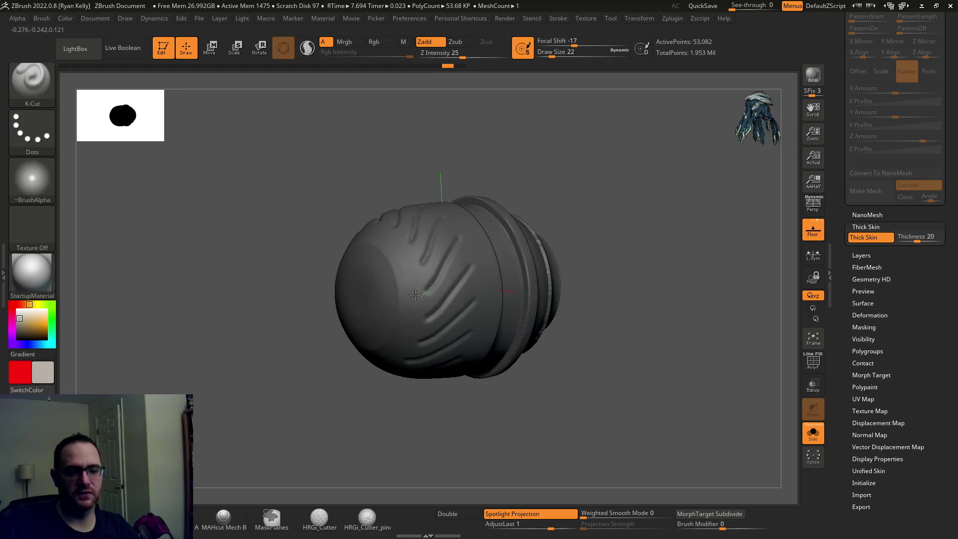
right_drag(397, 300, 379, 299)
key(ctrl+z)
mouse_move(470, 370)
mouse_down()
mouse_move(462, 232)
mouse_move(430, 237)
mouse_up()
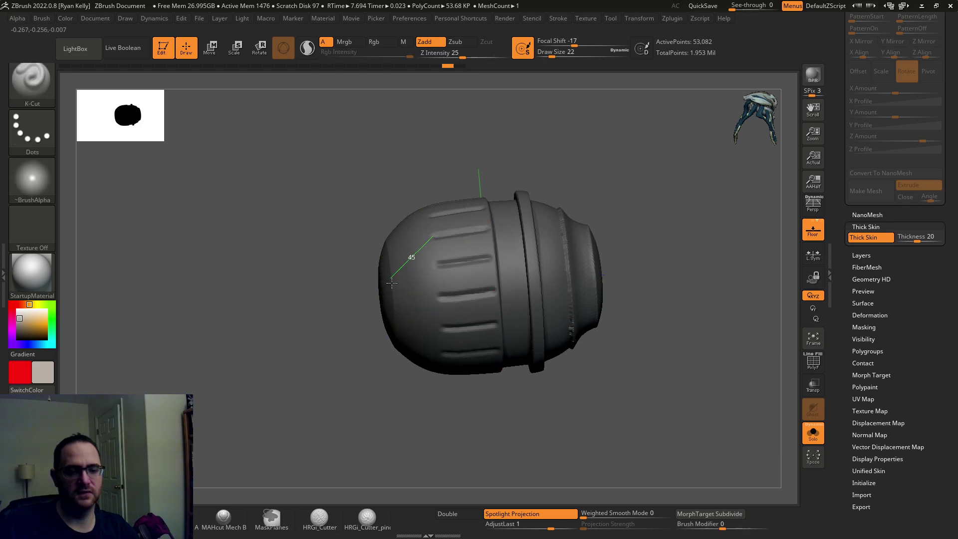
drag(392, 282, 392, 283)
key(ctrl+z)
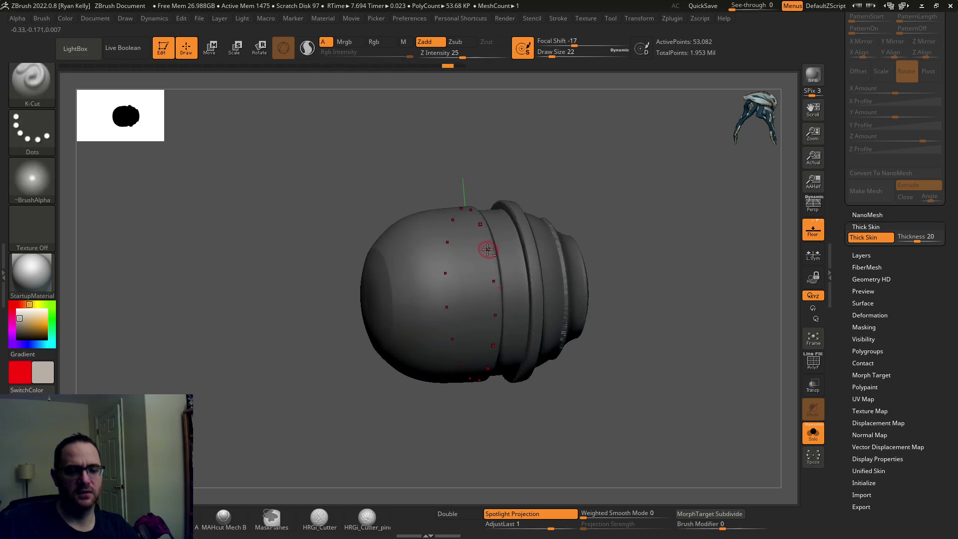
key(space)
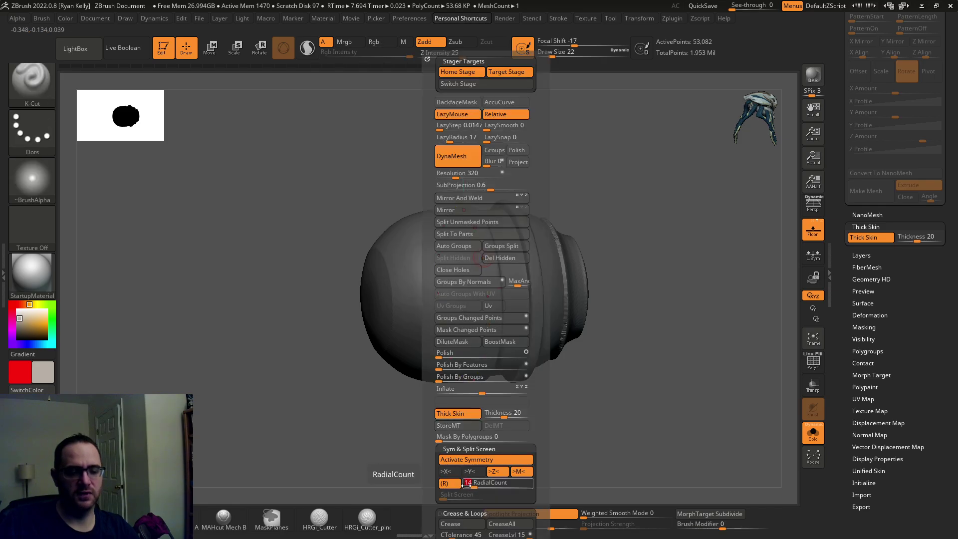
drag(408, 298, 408, 298)
key(ctrl+z)
mouse_move(469, 249)
mouse_down()
mouse_move(480, 248)
mouse_move(418, 256)
mouse_up()
key(ctrl+z)
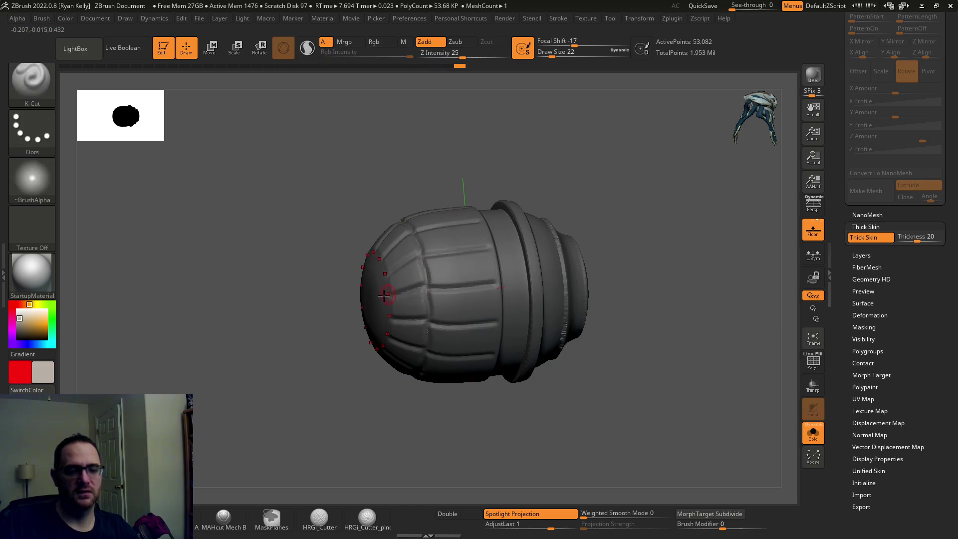
mouse_move(389, 296)
shift+right_down()
mouse_move(372, 318)
mouse_move(389, 303)
shift+right_up()
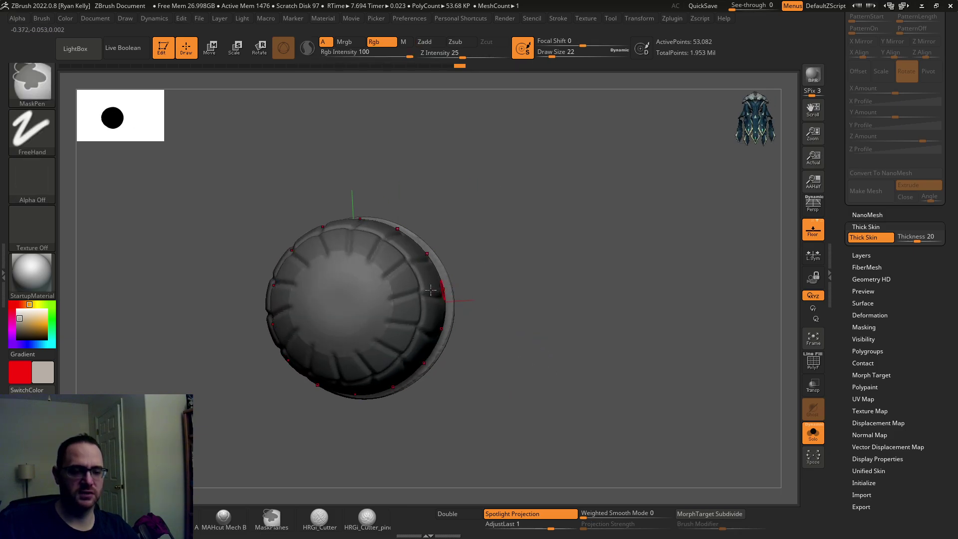
shift+right_drag(303, 359, 263, 357)
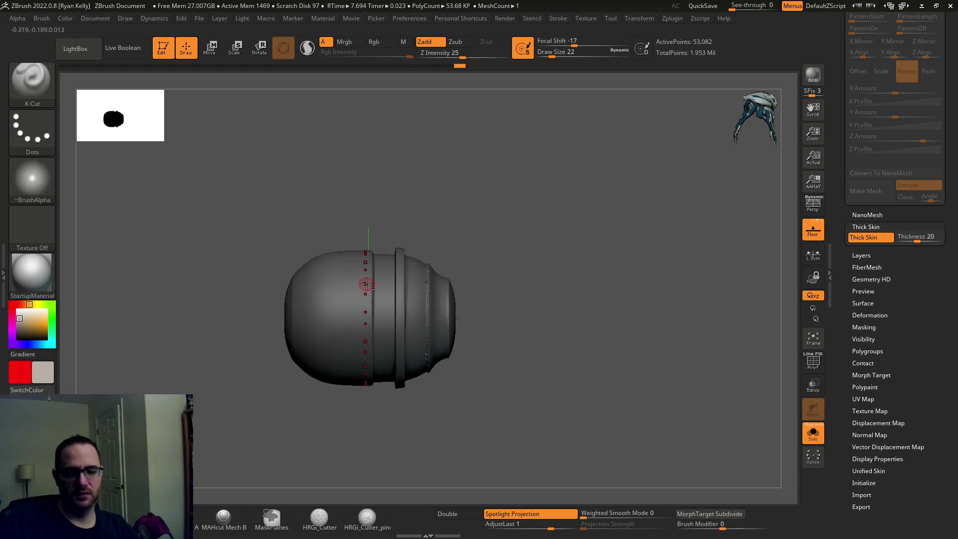
drag(369, 282, 314, 283)
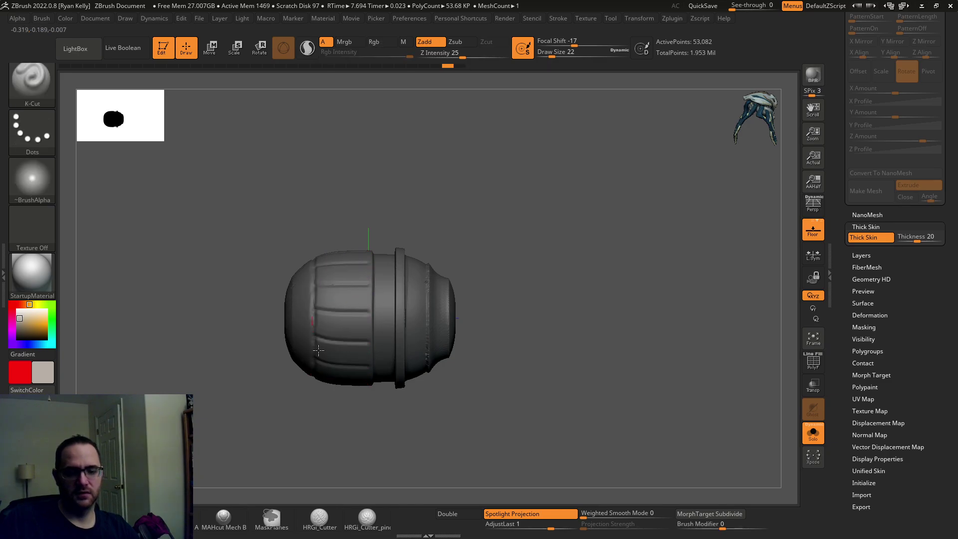
key(ctrl+z)
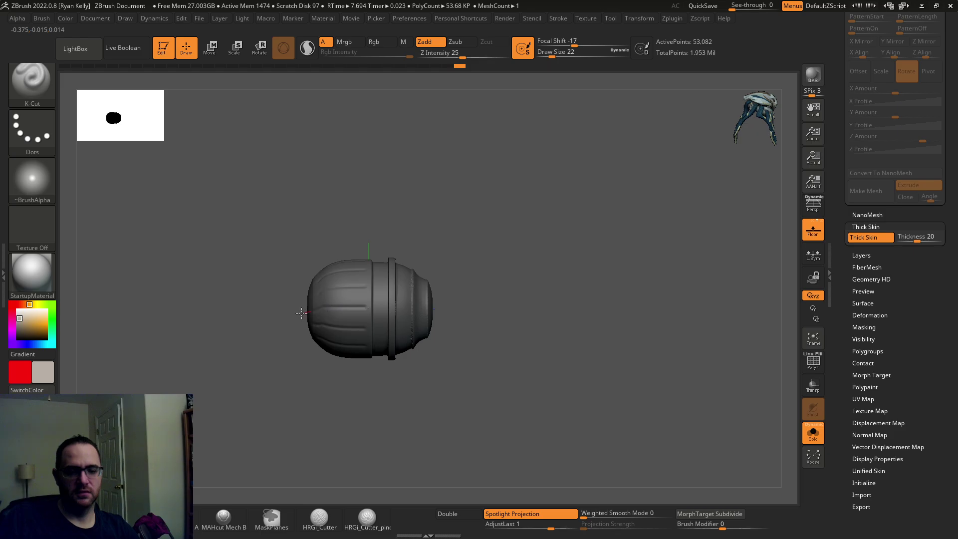
mouse_move(306, 308)
mouse_down()
mouse_move(251, 354)
mouse_move(255, 367)
mouse_up()
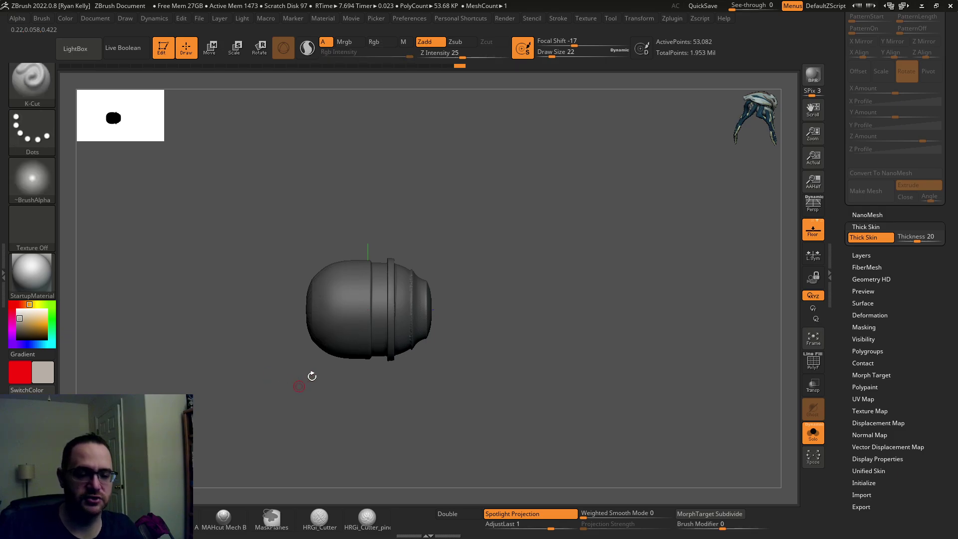
Step: Sculpt crack-like ridges on the barrel's rounded end with ClayBuildup
key(space)
key(space)
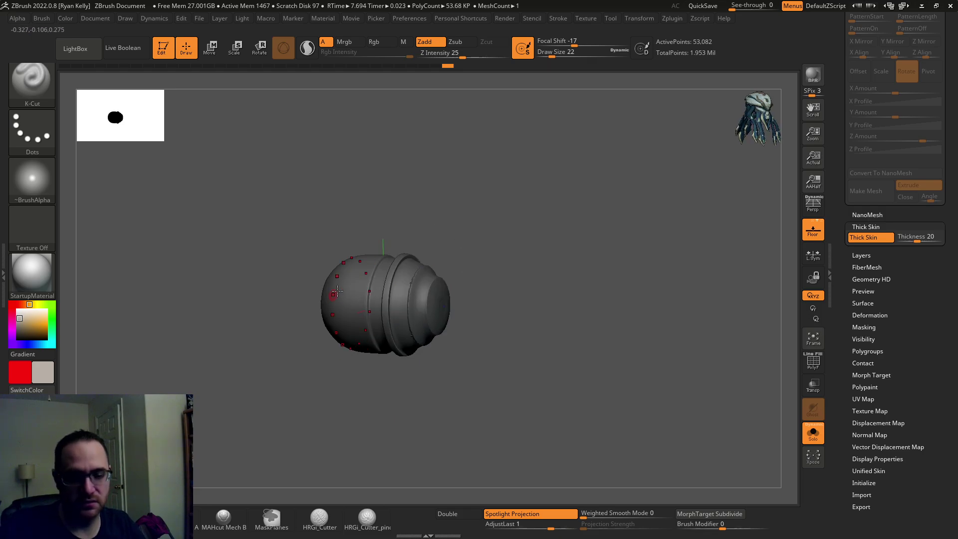
mouse_move(354, 303)
right_down()
mouse_move(342, 272)
mouse_move(366, 281)
mouse_move(332, 293)
right_up()
key(b)
key(c)
key(b)
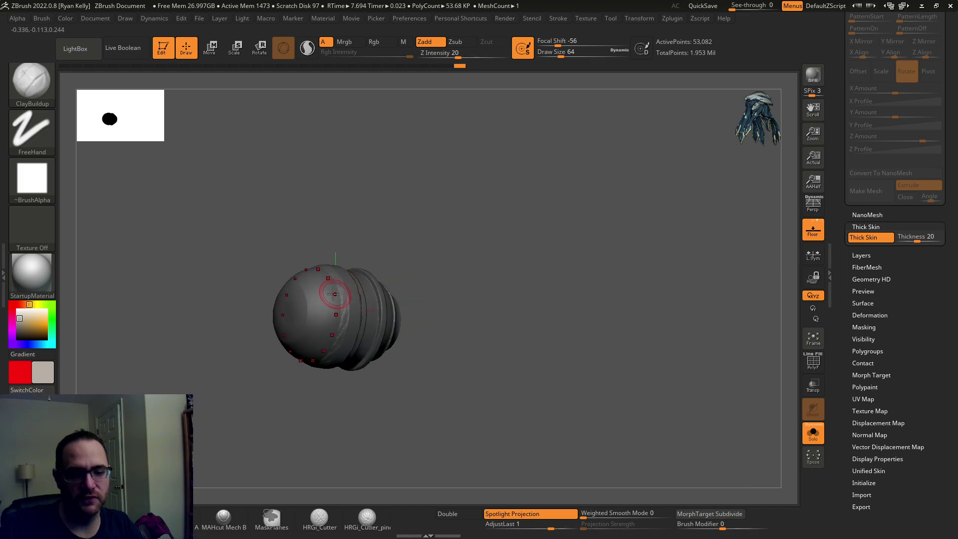
mouse_move(325, 303)
mouse_down()
mouse_move(337, 285)
mouse_move(335, 298)
mouse_up()
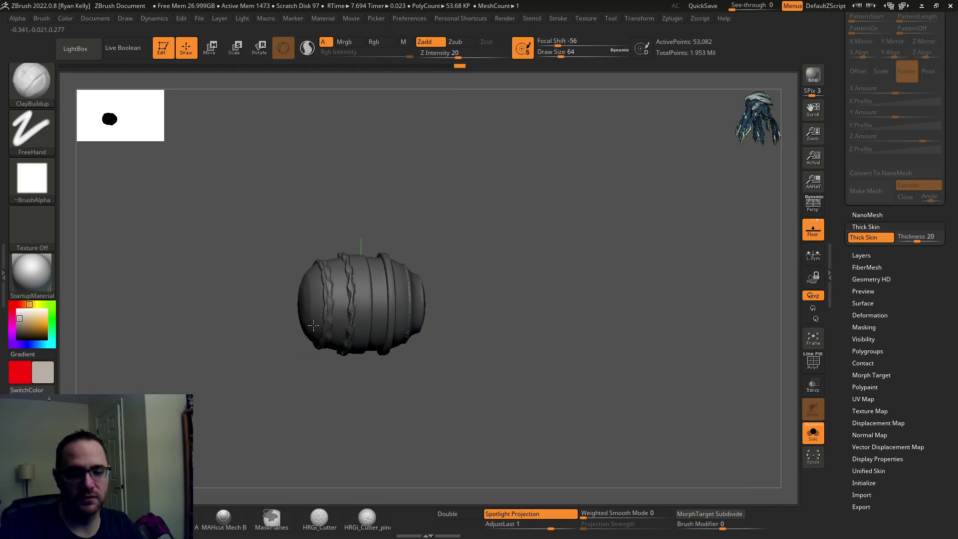
Step: Undo the crack ridges and drop Thick Skin thickness to 0
right_drag(342, 303, 342, 289)
key(ctrl)
key(ctrl+z)
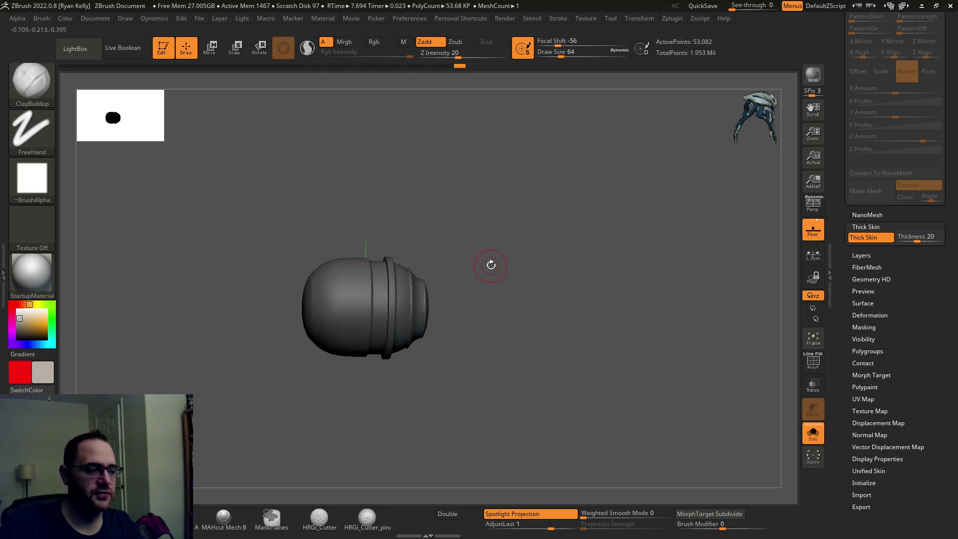
drag(919, 242, 906, 239)
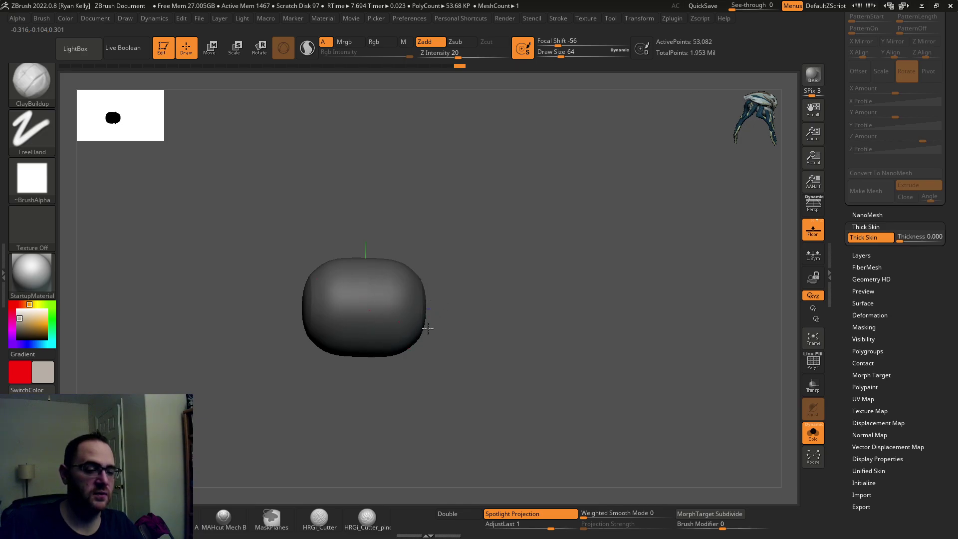
Step: Toggle Thick Skin off and on, orbiting to compare the ringed barrel cap
drag(443, 328, 582, 311)
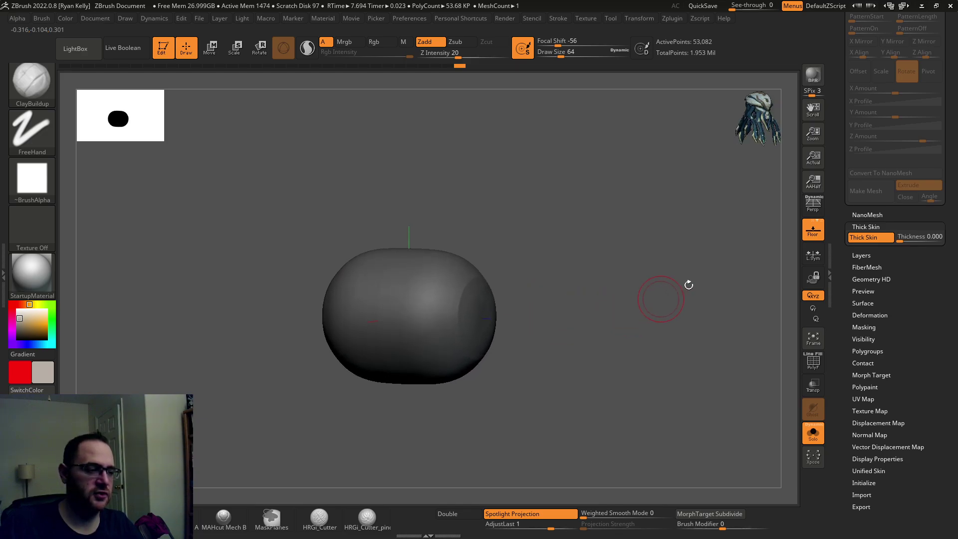
click(868, 240)
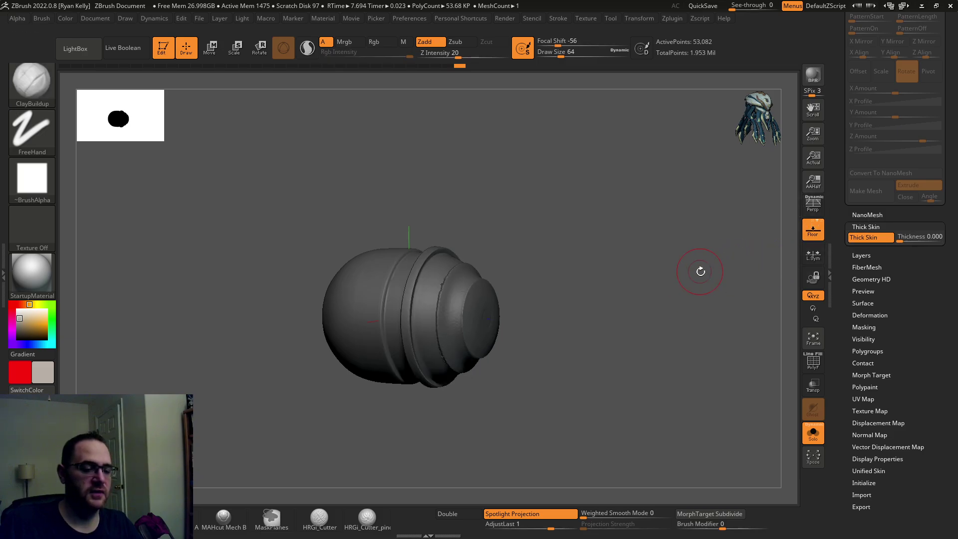
drag(700, 269, 708, 274)
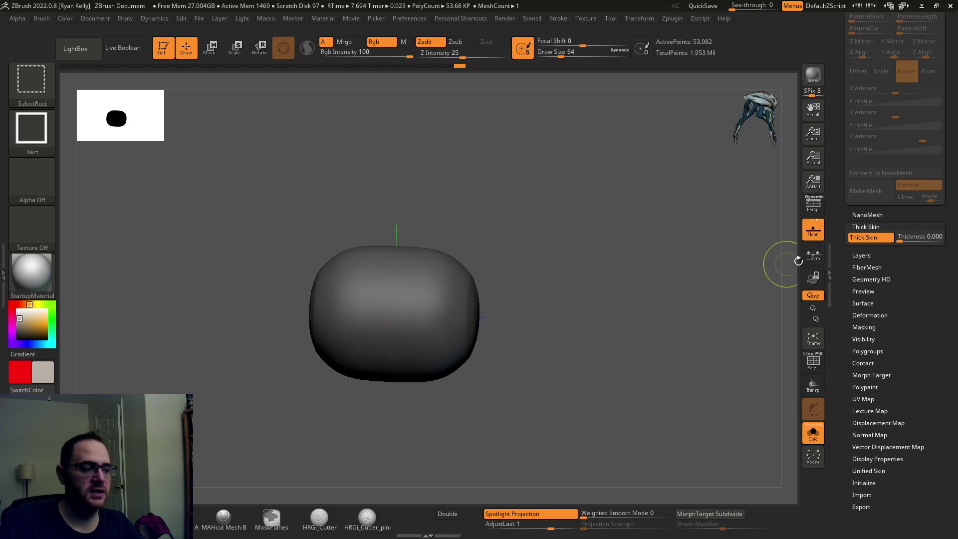
click(878, 239)
drag(684, 240, 672, 233)
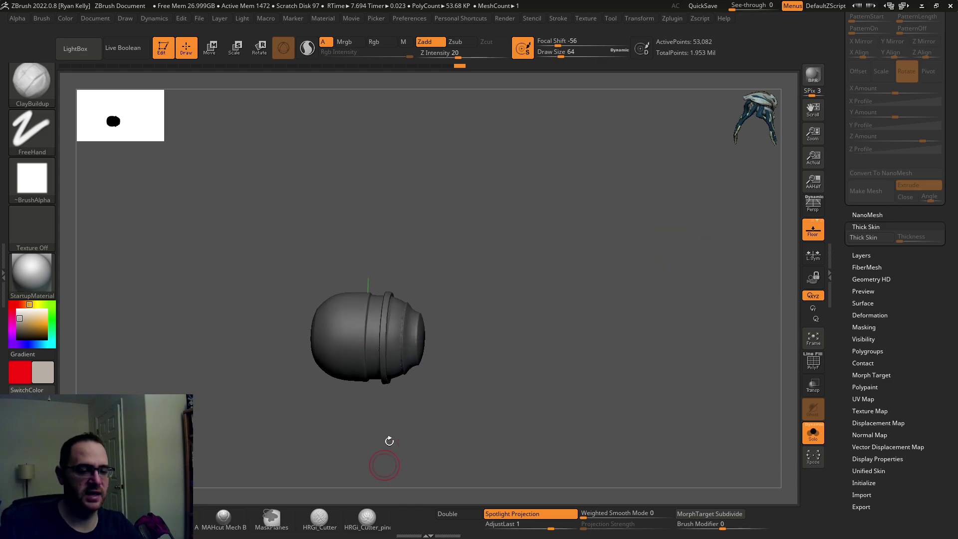
mouse_move(371, 353)
shift+mouse_down()
mouse_move(373, 316)
mouse_move(480, 349)
shift+mouse_up()
key(space)
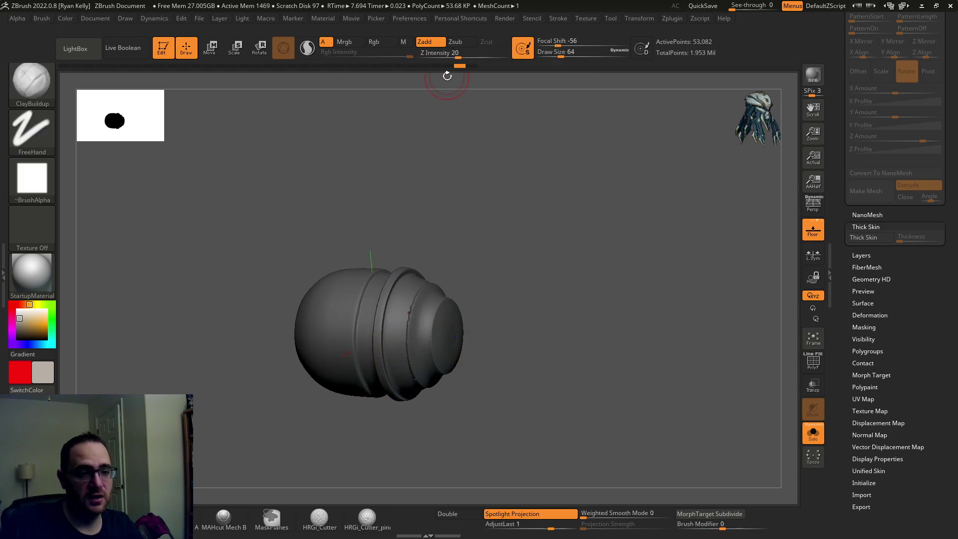
key(space)
Step: Dismiss the shortcuts popup, turn Solo off, and orbit to the spider's front view
click(496, 87)
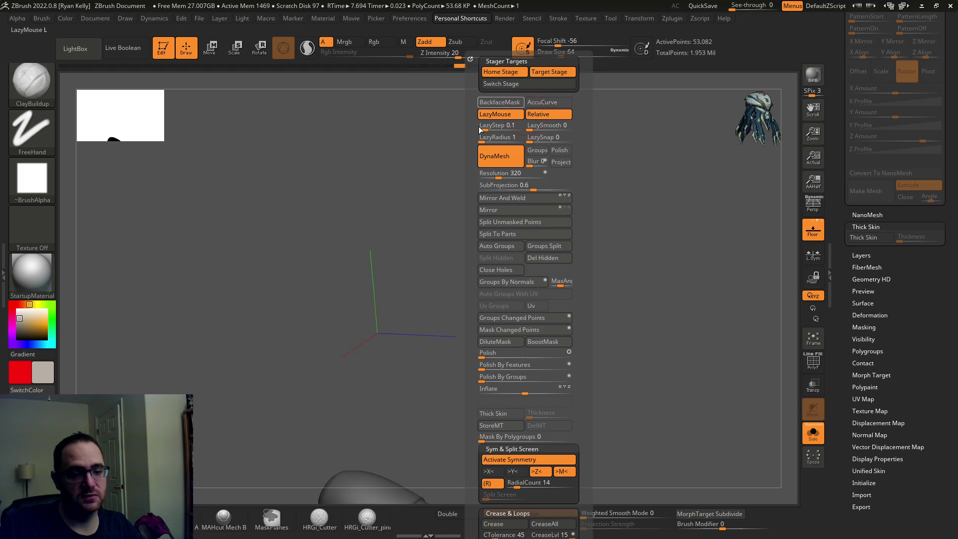
drag(427, 242, 397, 125)
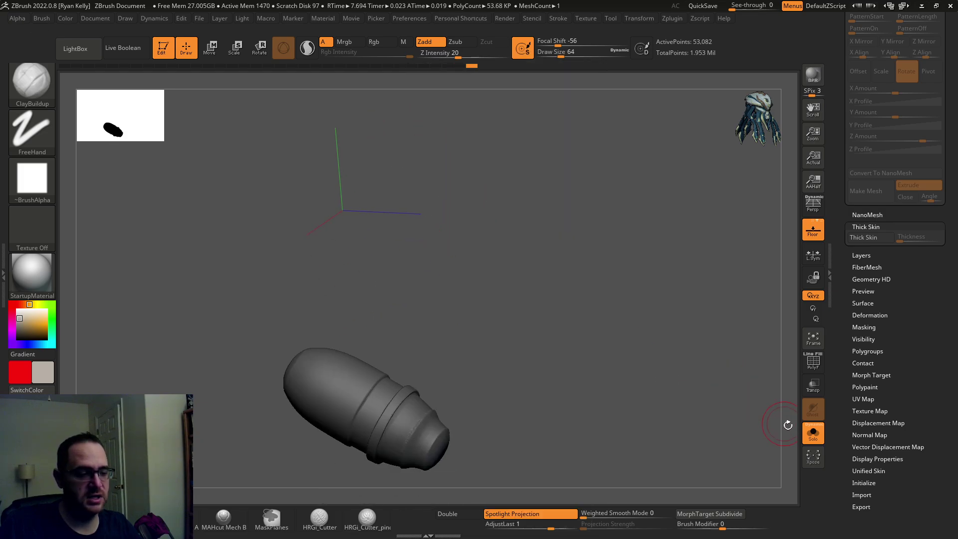
click(813, 432)
mouse_move(703, 221)
mouse_down()
mouse_move(677, 279)
mouse_move(741, 257)
mouse_move(534, 161)
mouse_up()
Step: Slide the lower barrel sideways along X with the Move gizmo
click(212, 49)
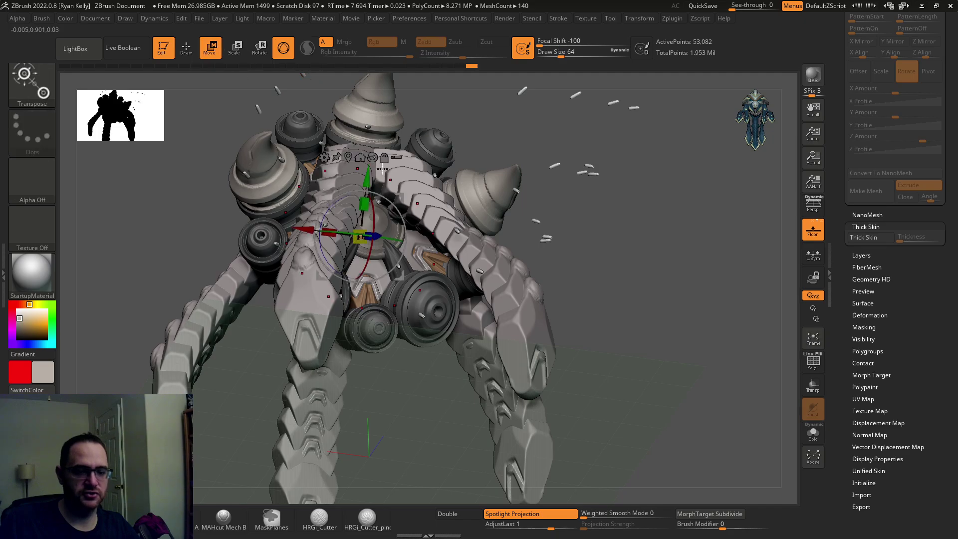
click(367, 325)
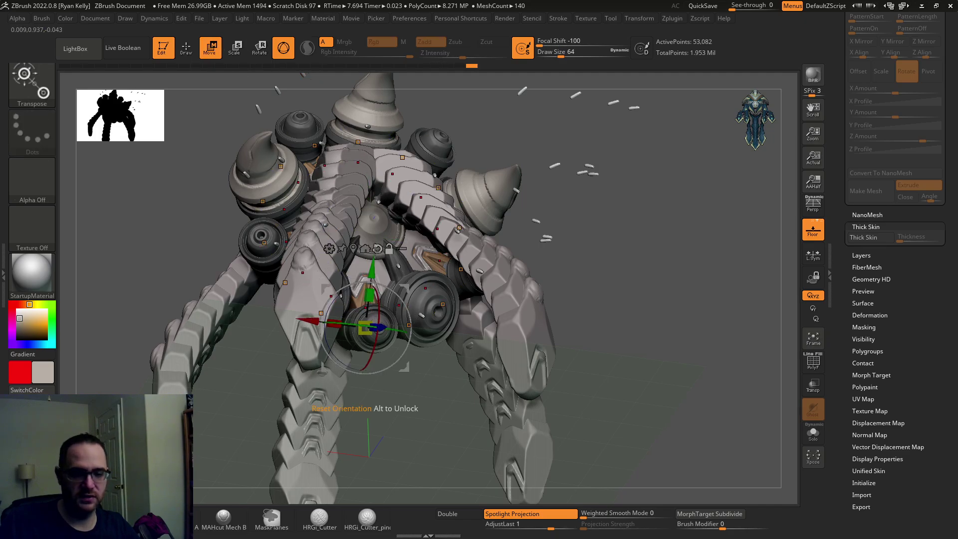
drag(600, 303, 599, 300)
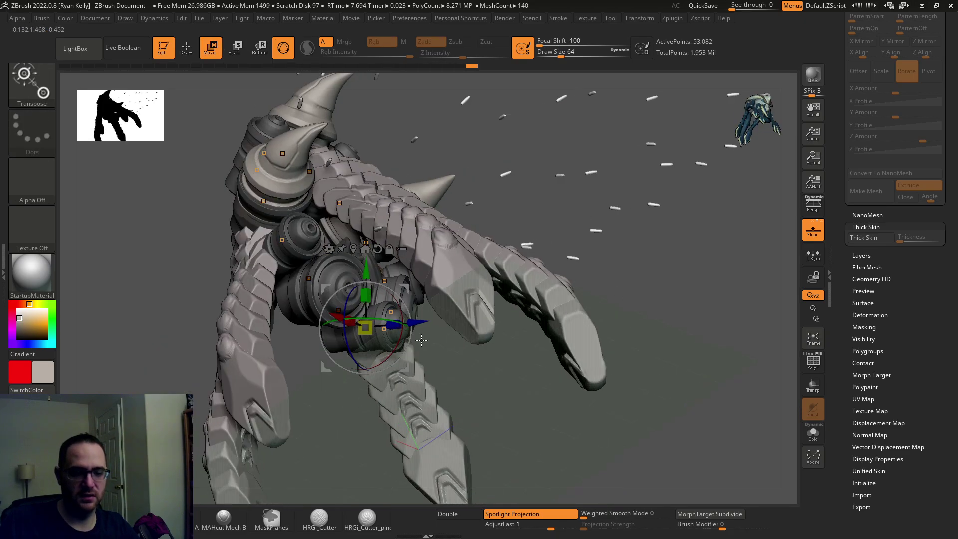
key(space)
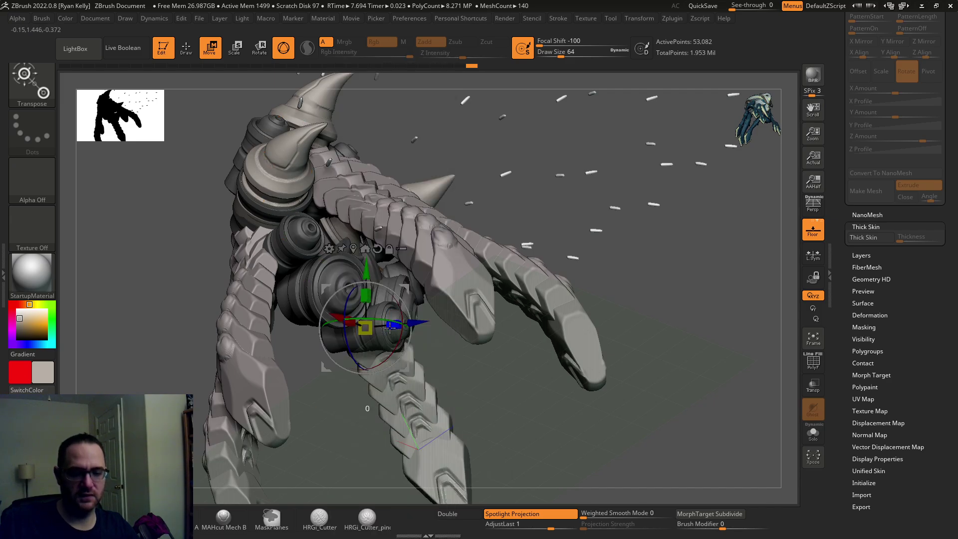
drag(406, 326, 446, 321)
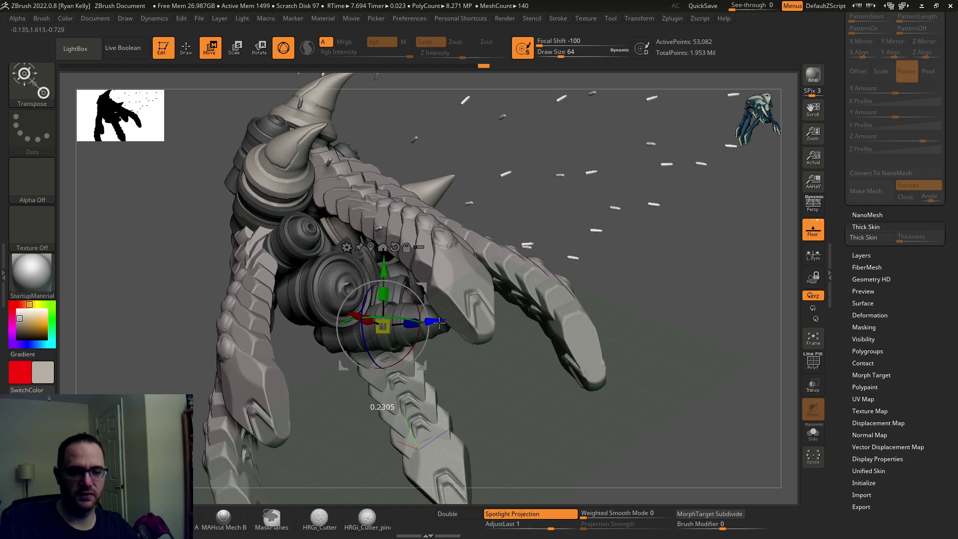
Step: Orbit and zoom in to check the barrel's new placement from the front
mouse_move(671, 269)
mouse_down()
mouse_move(640, 297)
mouse_move(810, 252)
mouse_up()
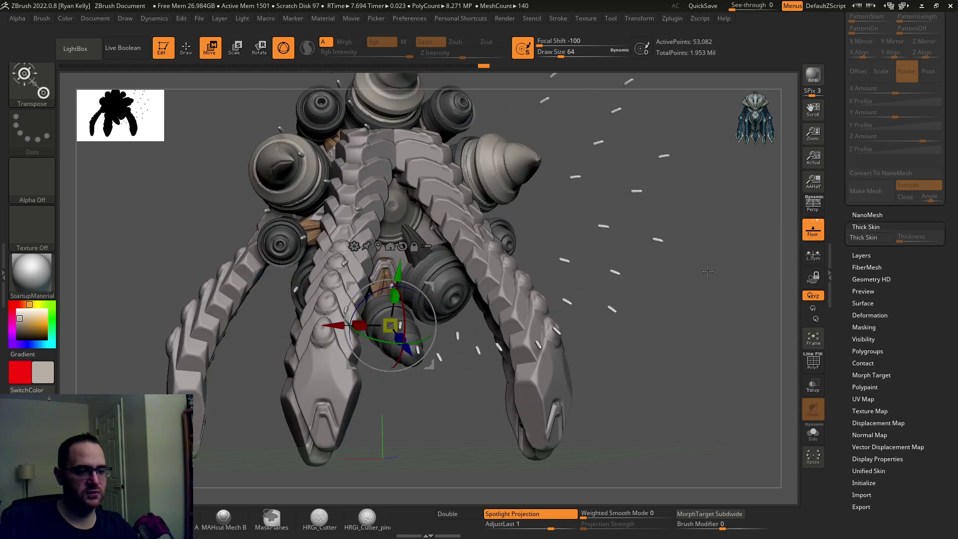
mouse_move(659, 247)
mouse_down()
mouse_move(680, 273)
mouse_move(391, 325)
mouse_move(461, 397)
mouse_up()
mouse_move(459, 468)
alt+mouse_down()
mouse_move(427, 339)
mouse_move(411, 330)
alt+mouse_up()
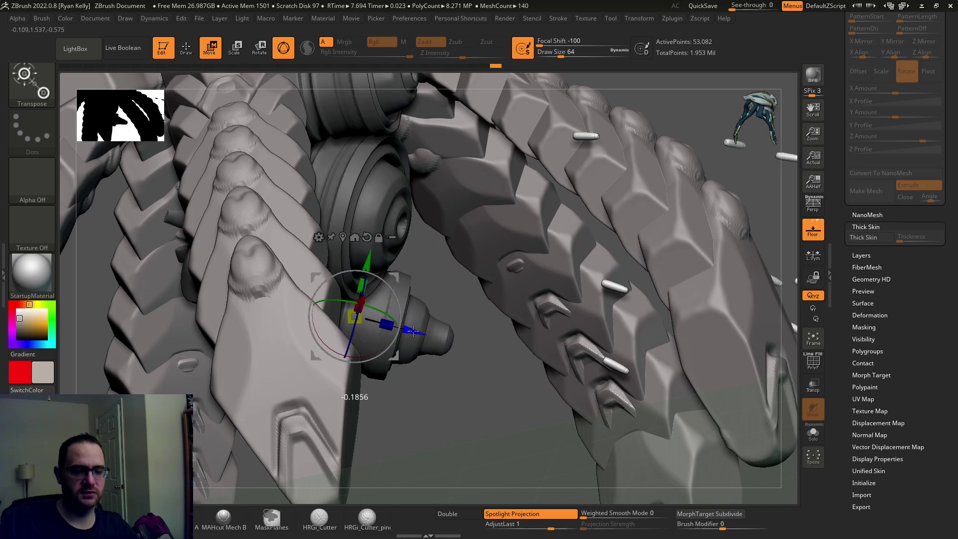
mouse_move(462, 393)
mouse_down()
mouse_move(415, 417)
mouse_move(360, 389)
mouse_up()
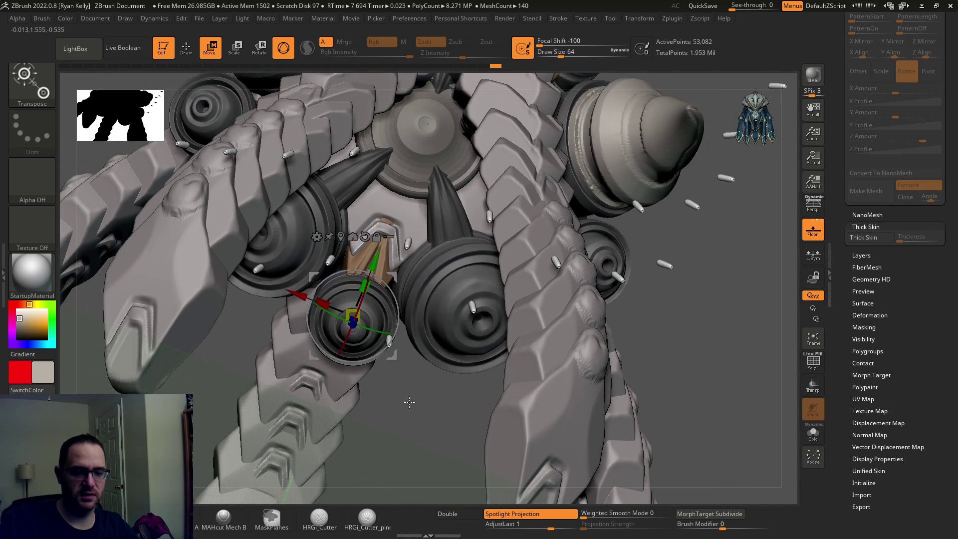
click(65, 18)
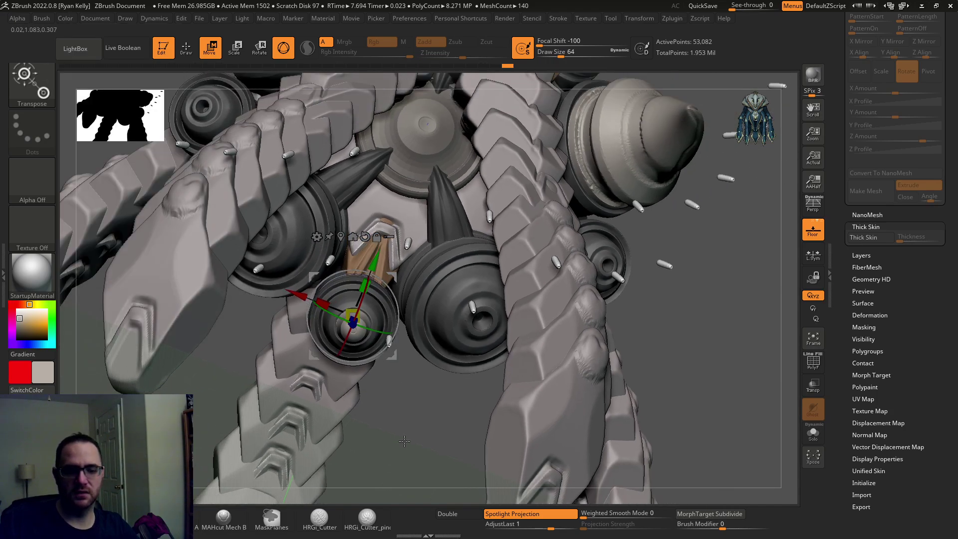
mouse_move(404, 438)
mouse_down()
mouse_move(384, 416)
mouse_move(343, 420)
mouse_up()
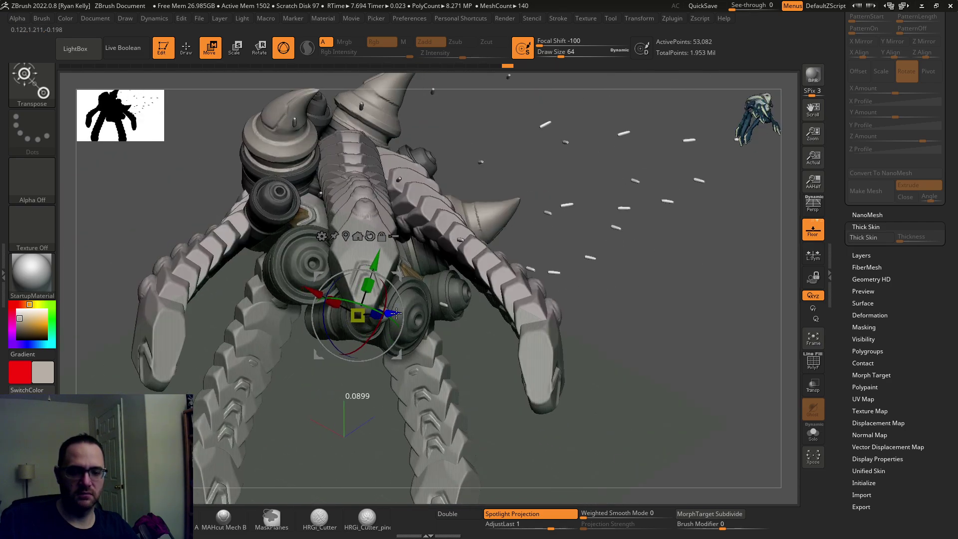
mouse_move(399, 311)
mouse_down()
mouse_move(347, 436)
mouse_move(696, 297)
mouse_up()
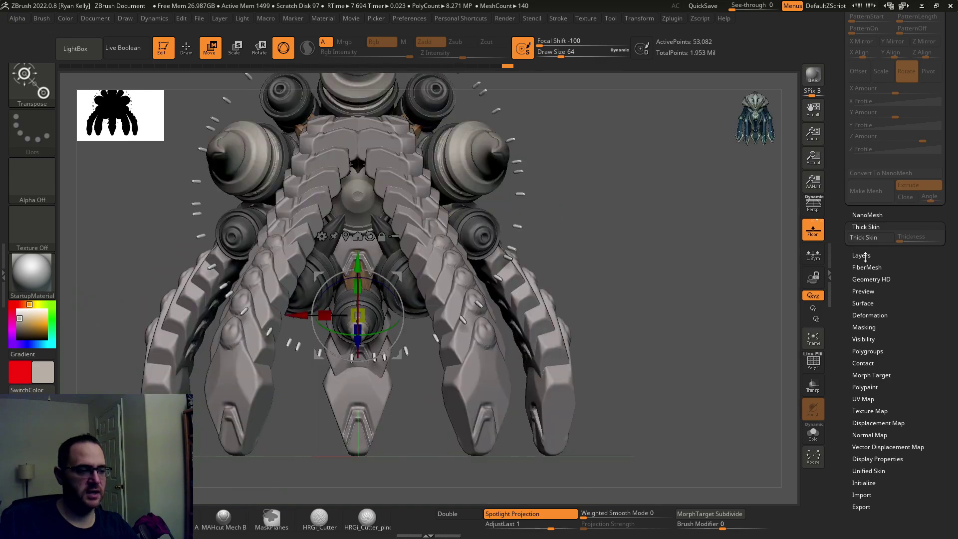
drag(844, 227, 858, 277)
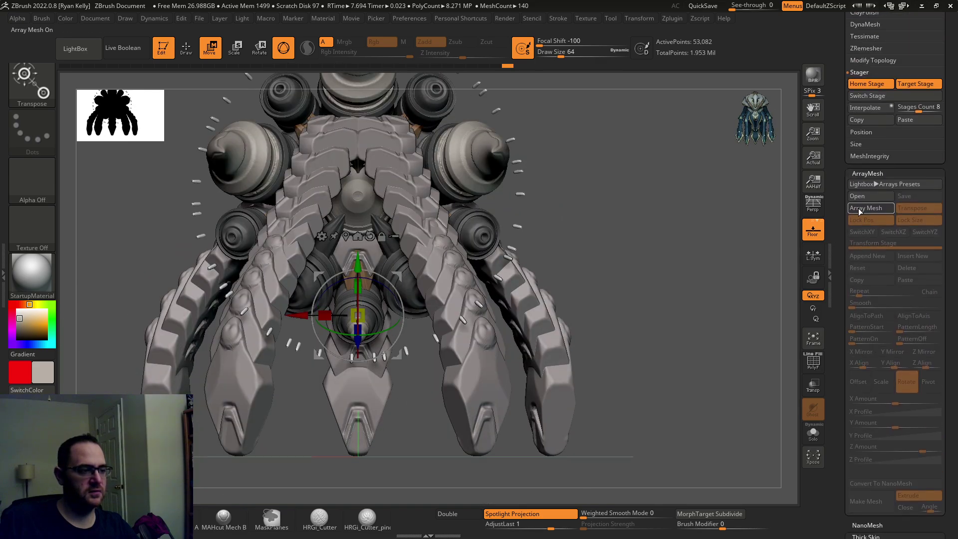
Step: Turn on Array Mesh for the radial copies and orbit to inspect them
click(859, 212)
drag(711, 255, 601, 273)
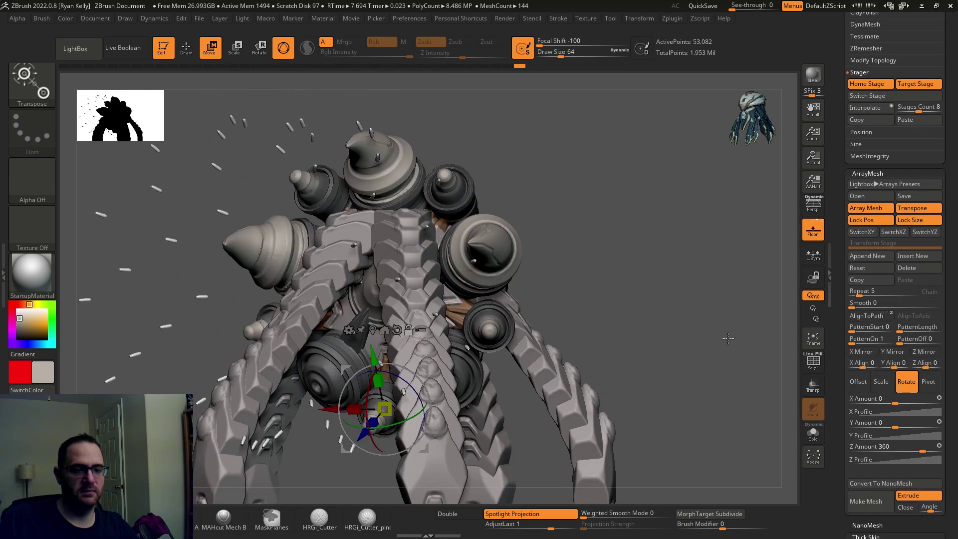
drag(379, 185, 375, 183)
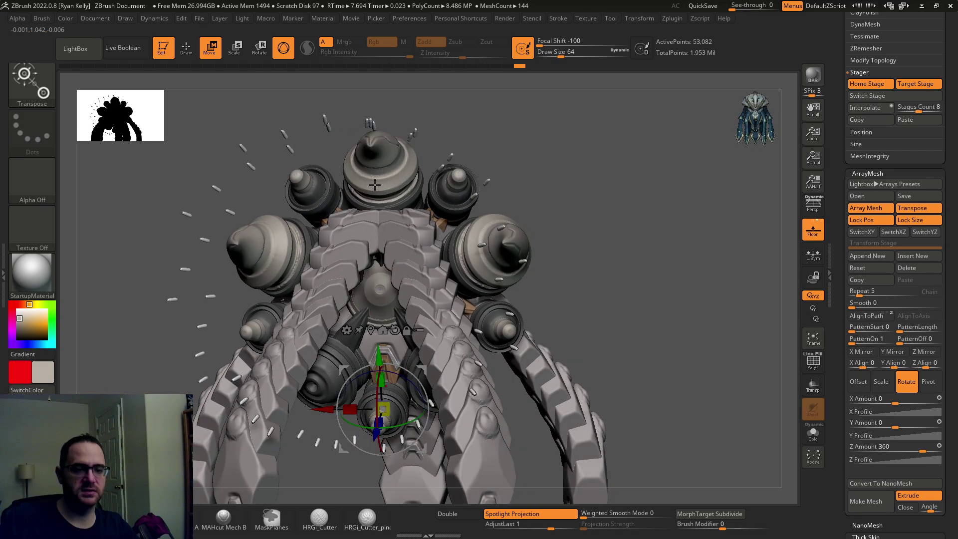
drag(499, 187, 640, 210)
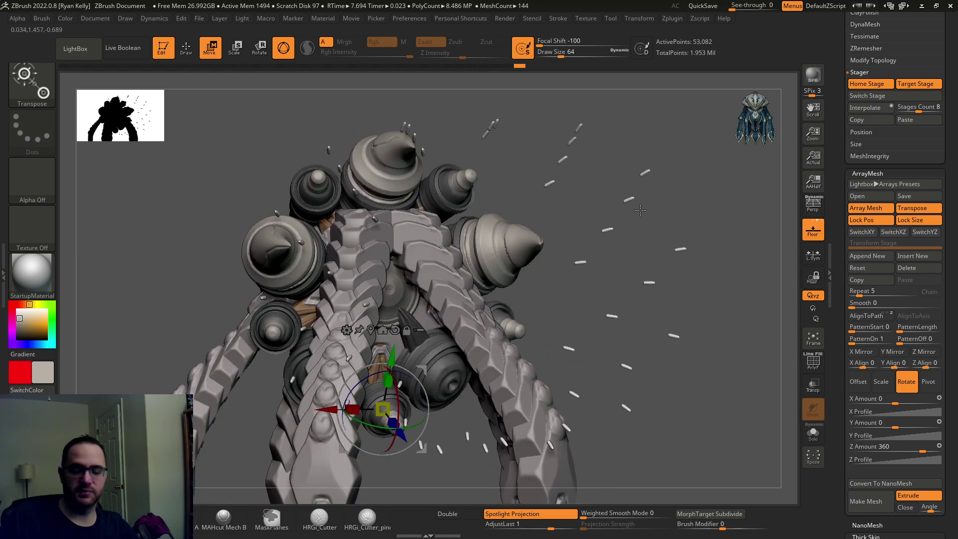
Step: Make the clawws subtool the active part
key(ctrl)
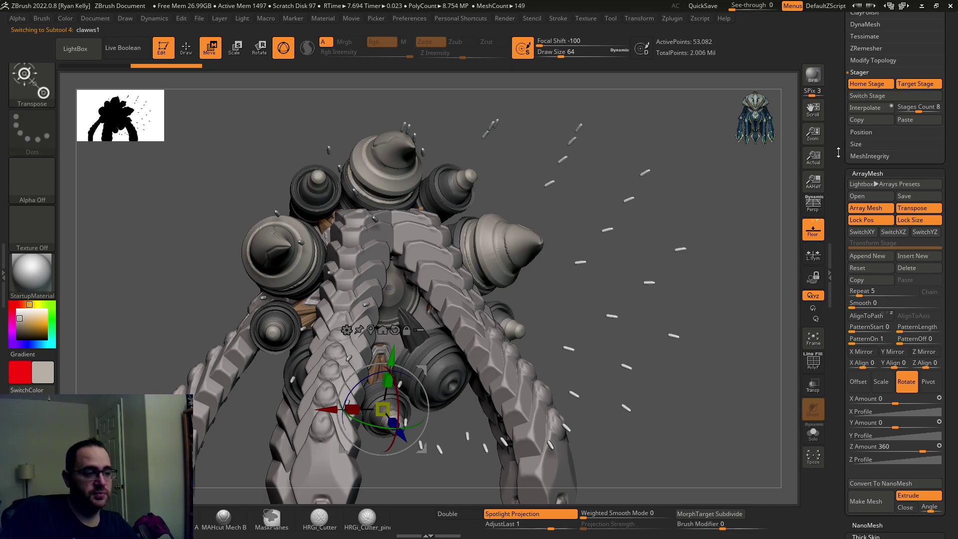
drag(839, 148, 840, 176)
scroll(840, 179, up, 3)
scroll(840, 180, up, 3)
scroll(831, 191, up, 2)
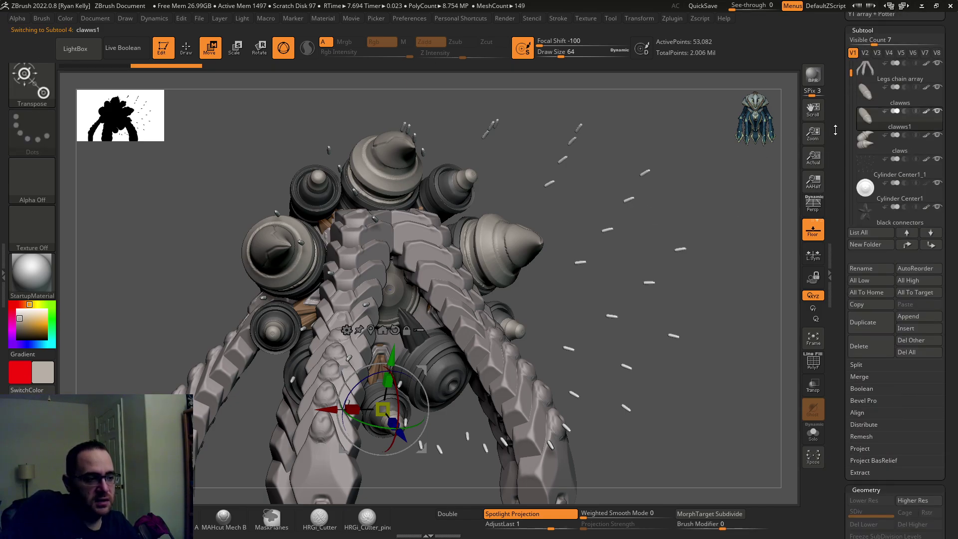
click(876, 97)
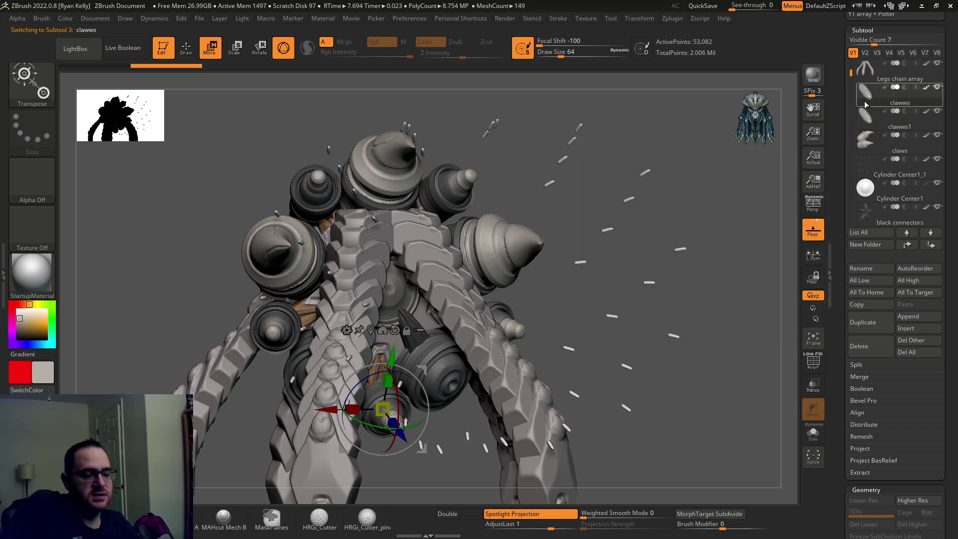
Step: Turn on PolyF and Solo, then switch between the clawws and clawws1 subtools
click(813, 362)
click(806, 434)
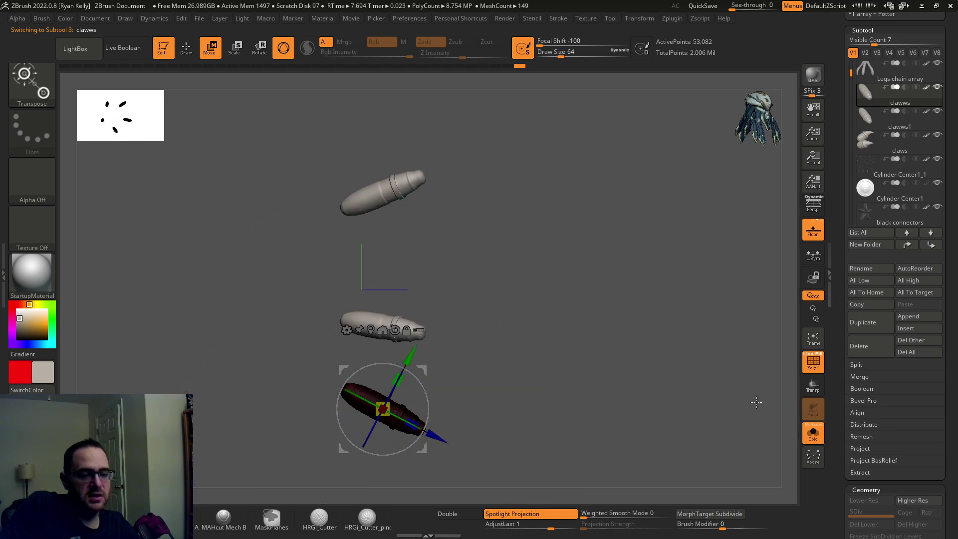
ctrl+shift+click(685, 292)
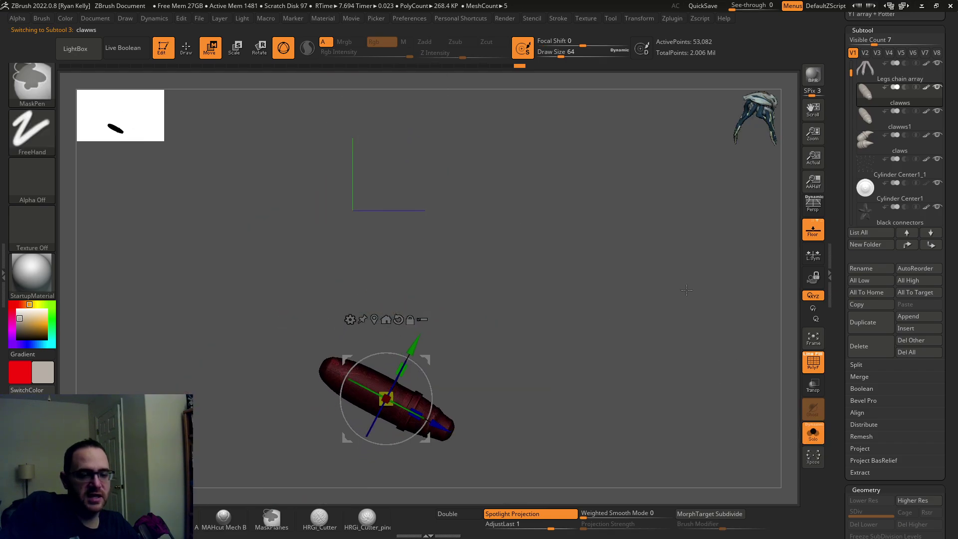
click(866, 120)
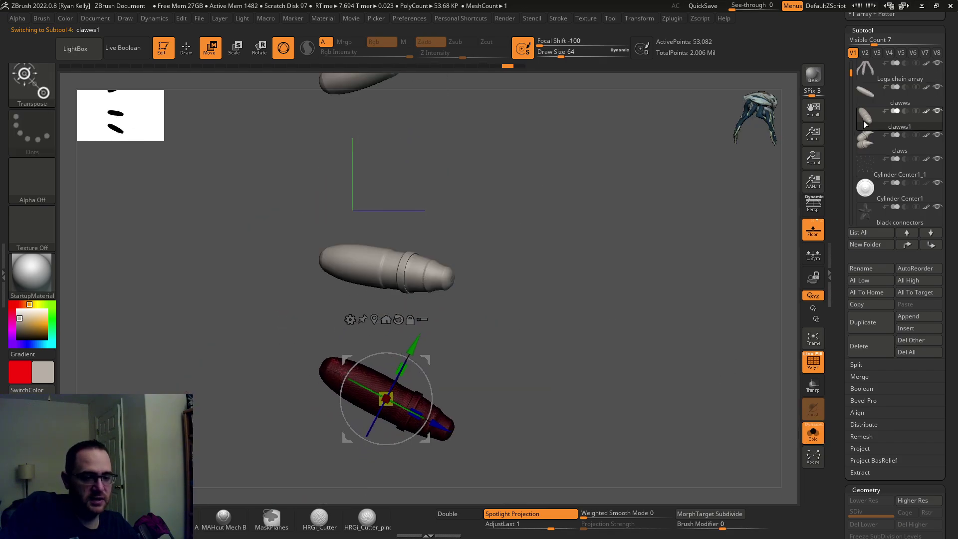
key(Up)
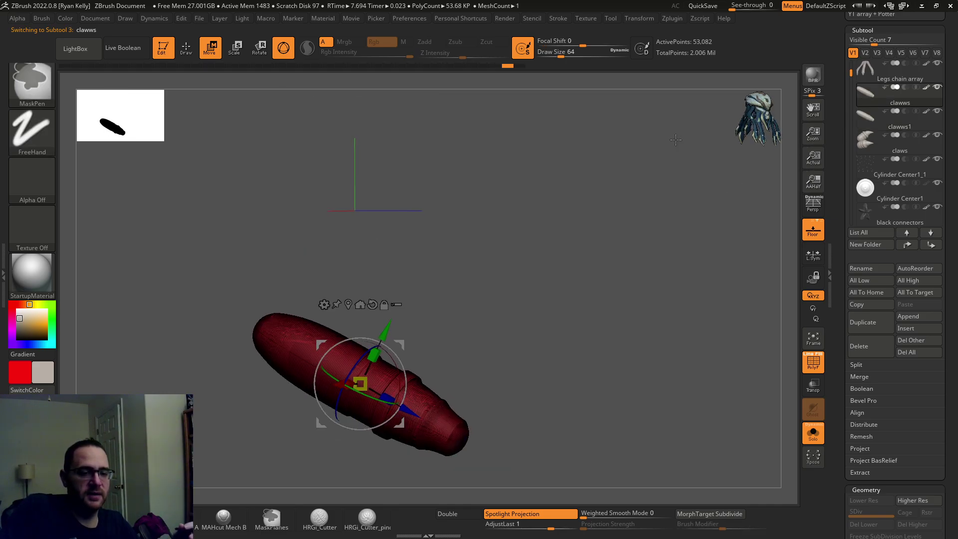
Step: Hide the grey pieces and orbit so the red bullet faces front-on
drag(568, 314, 479, 300)
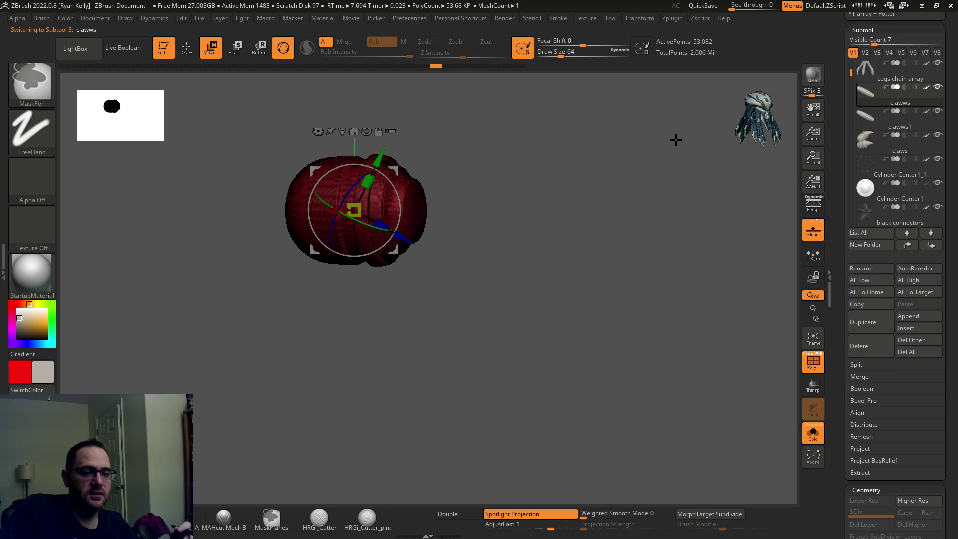
drag(471, 66, 400, 65)
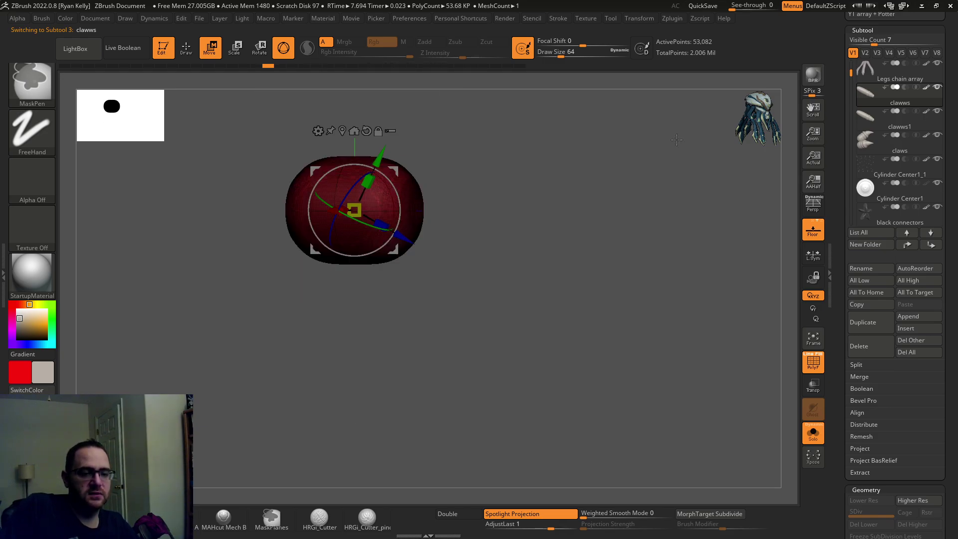
ctrl+shift+click(676, 139)
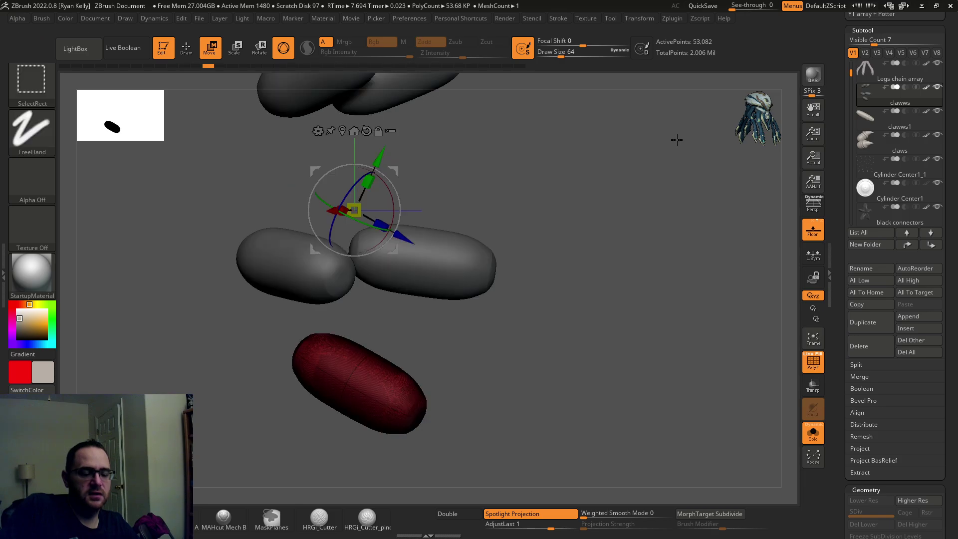
key(ctrl+z)
key(g)
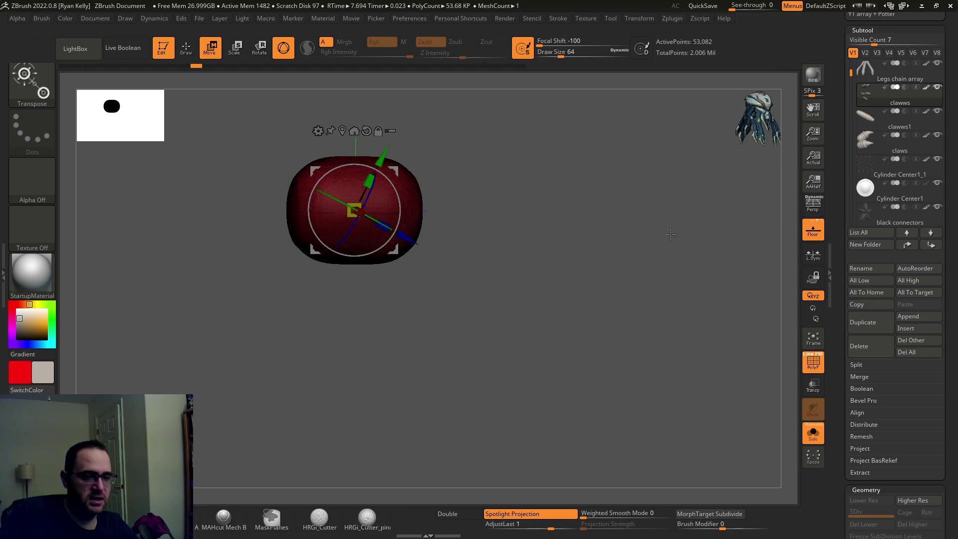
shift+drag(662, 223, 478, 221)
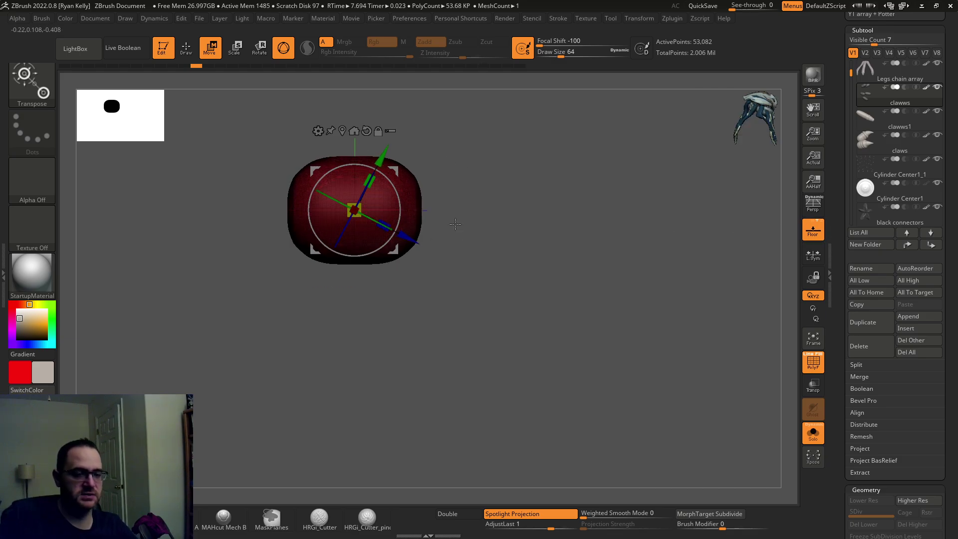
Step: Turn Solo off, frame the spider with F, and orbit through front and three-quarter views
click(813, 433)
key(f)
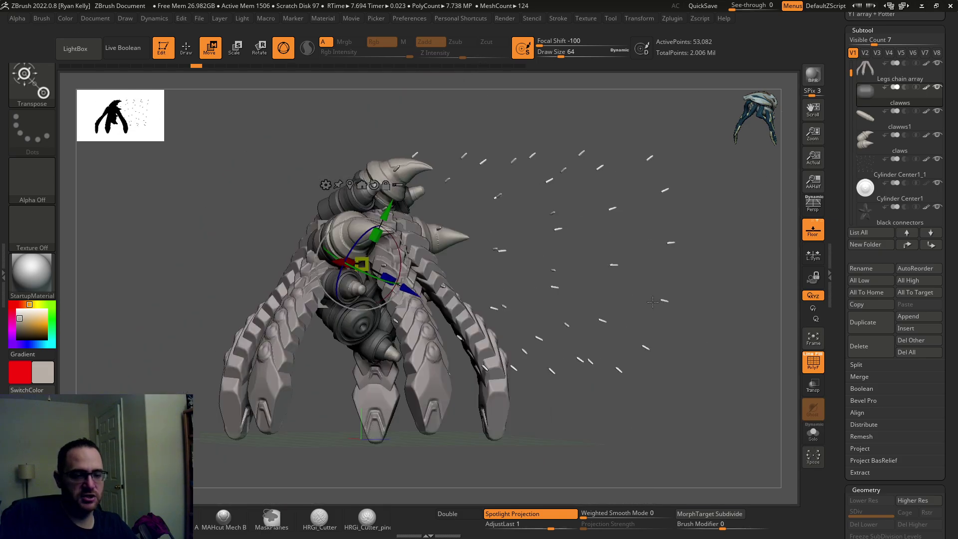
shift+drag(710, 368, 640, 303)
key(space)
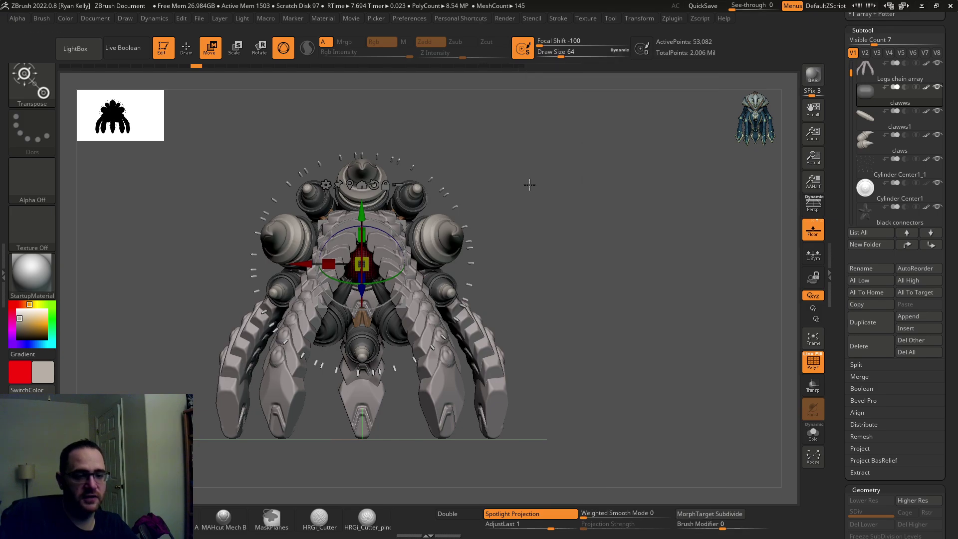
mouse_move(561, 196)
mouse_down()
mouse_move(545, 192)
mouse_move(638, 193)
mouse_up()
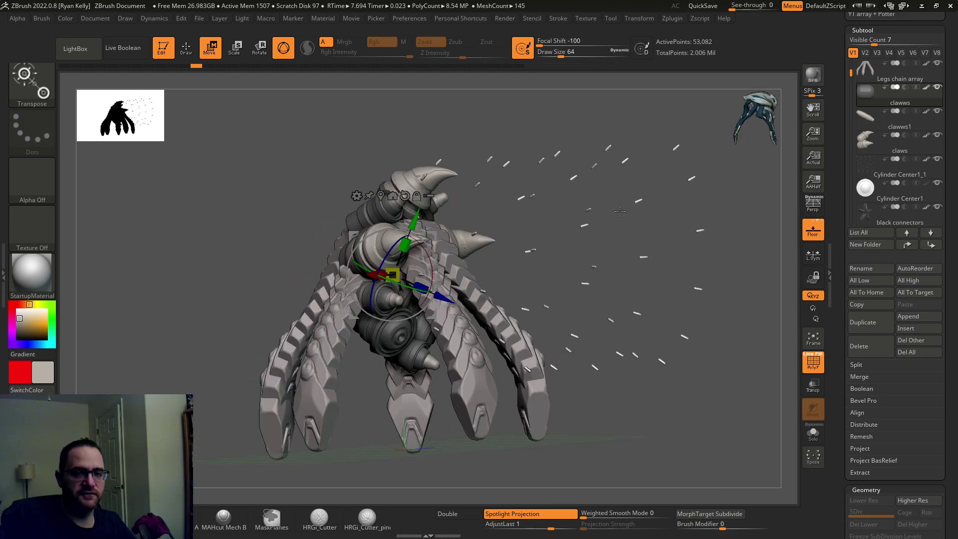
drag(612, 216, 523, 284)
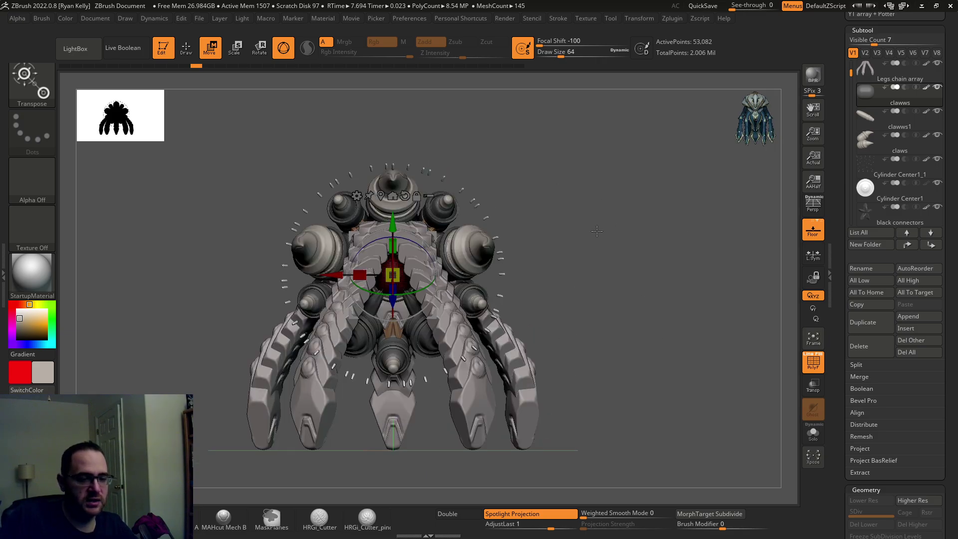
scroll(473, 329, up, 2)
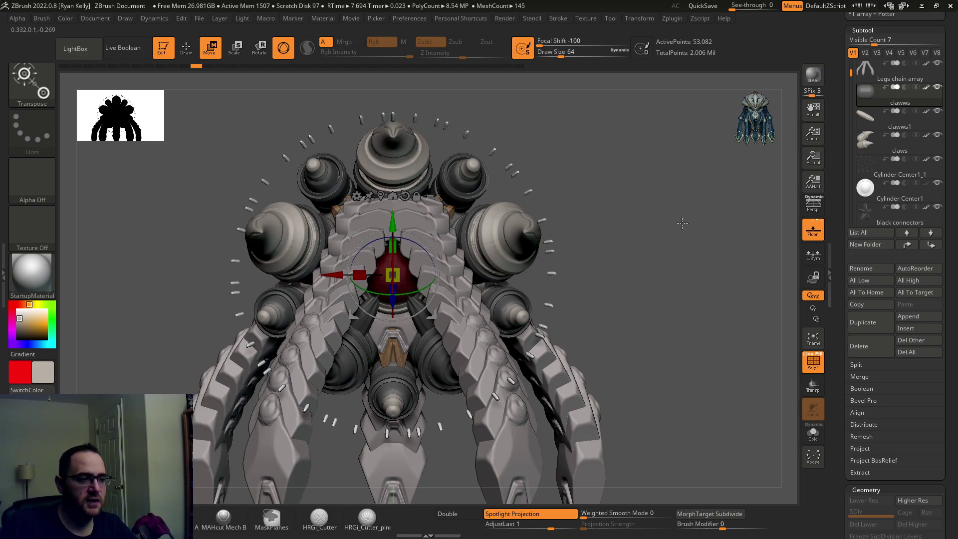
scroll(846, 196, up, 2)
scroll(846, 196, up, 3)
mouse_move(674, 218)
mouse_down()
mouse_move(690, 221)
mouse_move(645, 255)
mouse_move(641, 244)
mouse_up()
drag(698, 257, 718, 251)
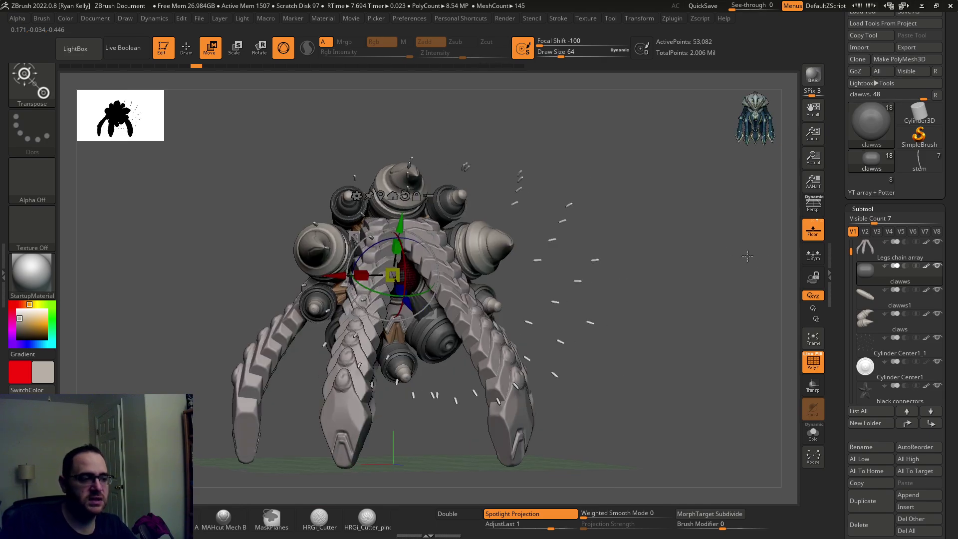
scroll(839, 210, up, 1)
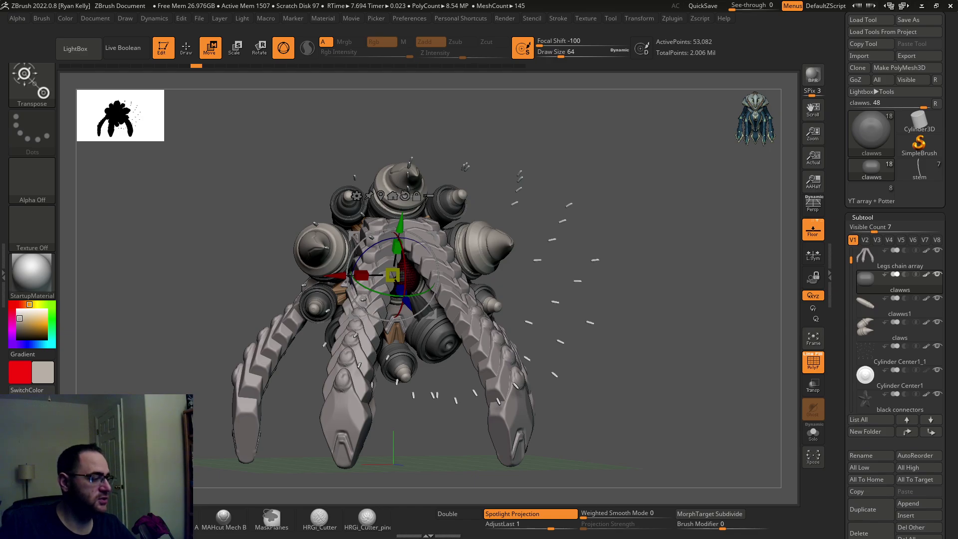
Step: Load the stem rose tool, select the petals, turn PolyF off and show the stem
click(920, 168)
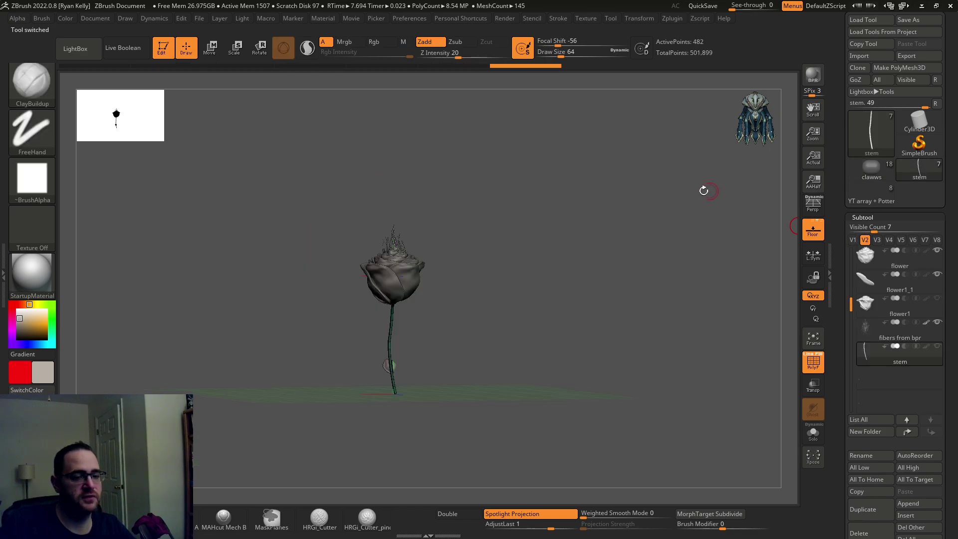
alt+drag(687, 184, 706, 257)
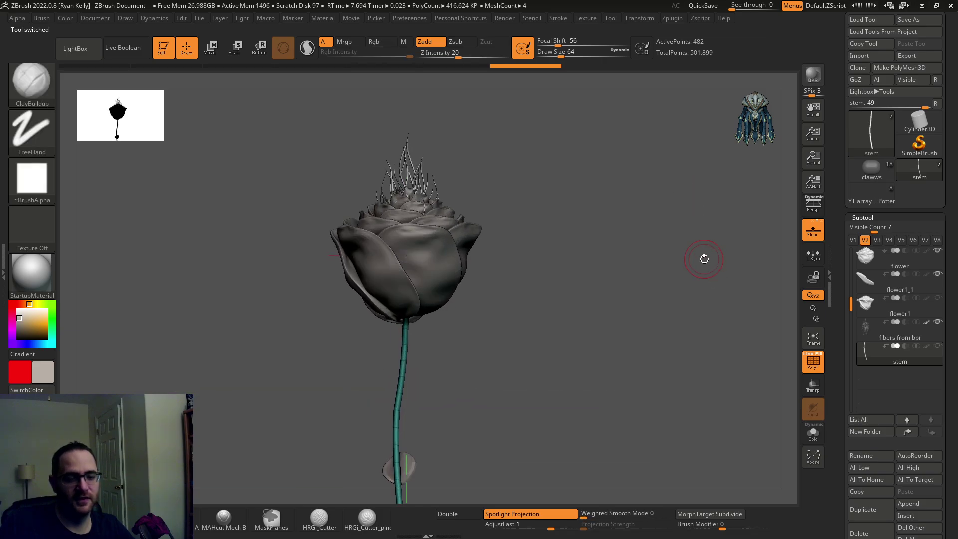
alt+click(460, 220)
drag(611, 254, 630, 215)
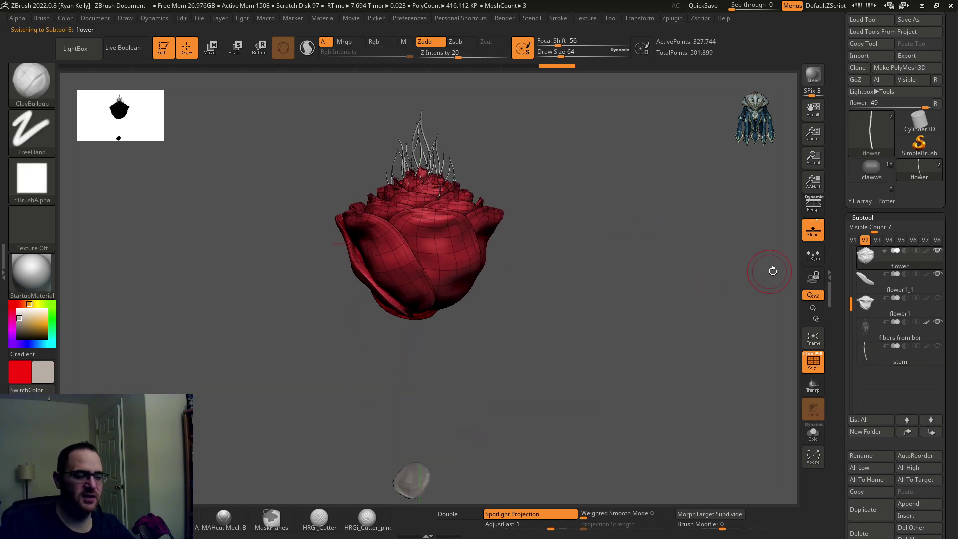
click(813, 364)
mouse_move(721, 320)
mouse_down()
mouse_move(683, 311)
mouse_move(712, 315)
mouse_move(699, 313)
mouse_up()
click(938, 347)
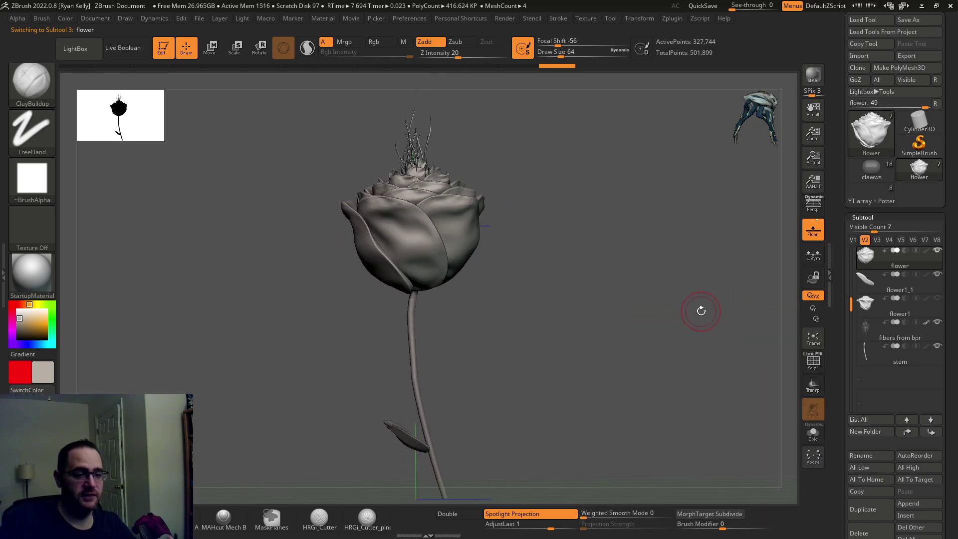
scroll(895, 285, up, 3)
Step: Select the arrayed petal mesh with PolyF on and inspect the top petals
click(898, 258)
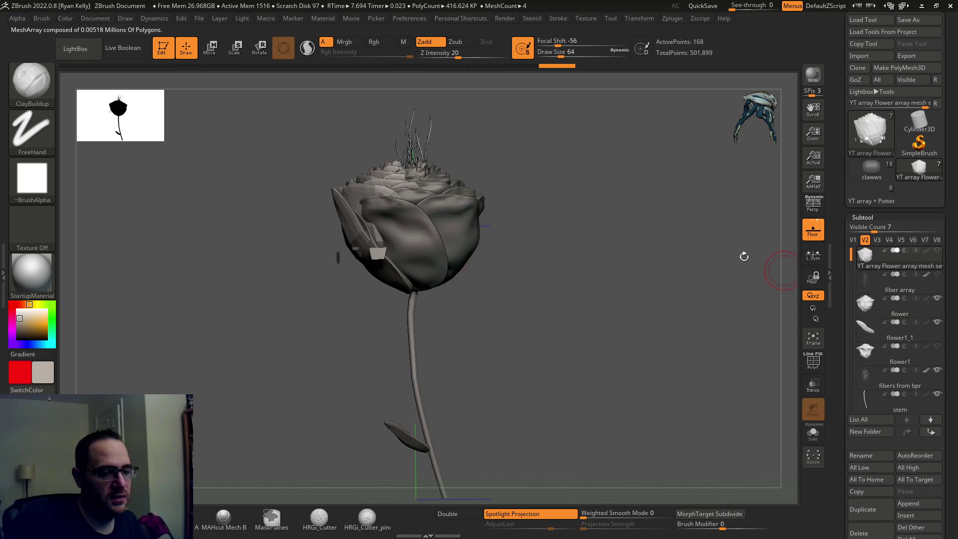
drag(724, 256, 571, 235)
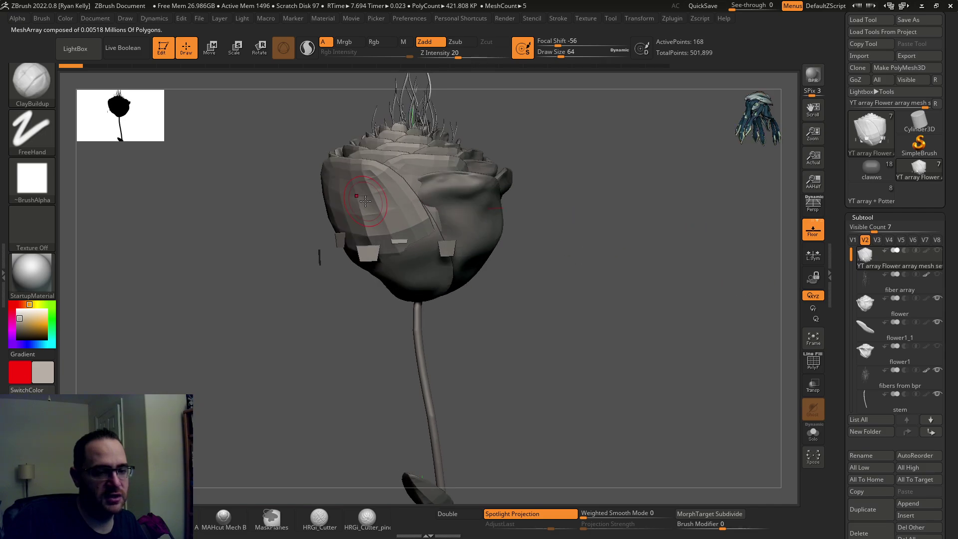
click(810, 365)
drag(716, 325, 736, 337)
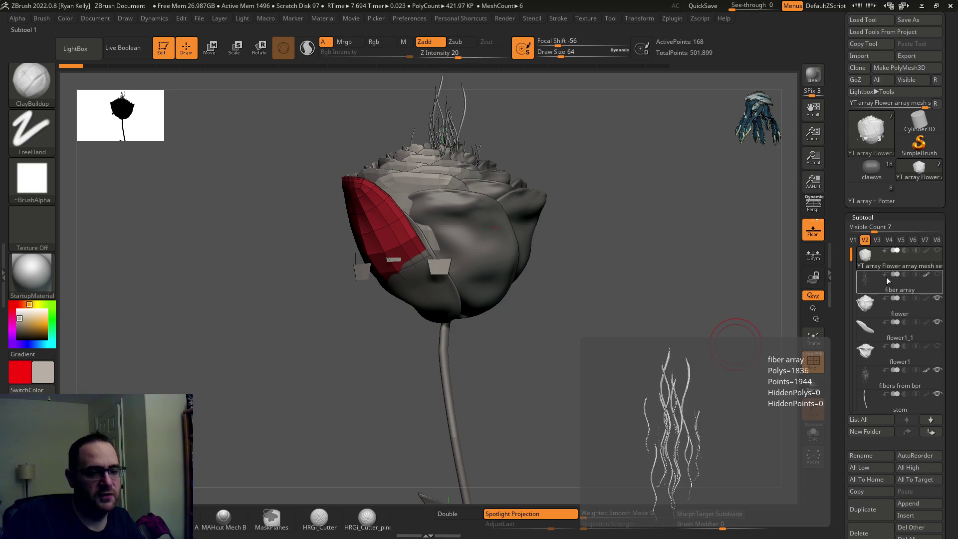
mouse_move(736, 340)
right_down()
mouse_move(657, 325)
mouse_move(599, 184)
right_up()
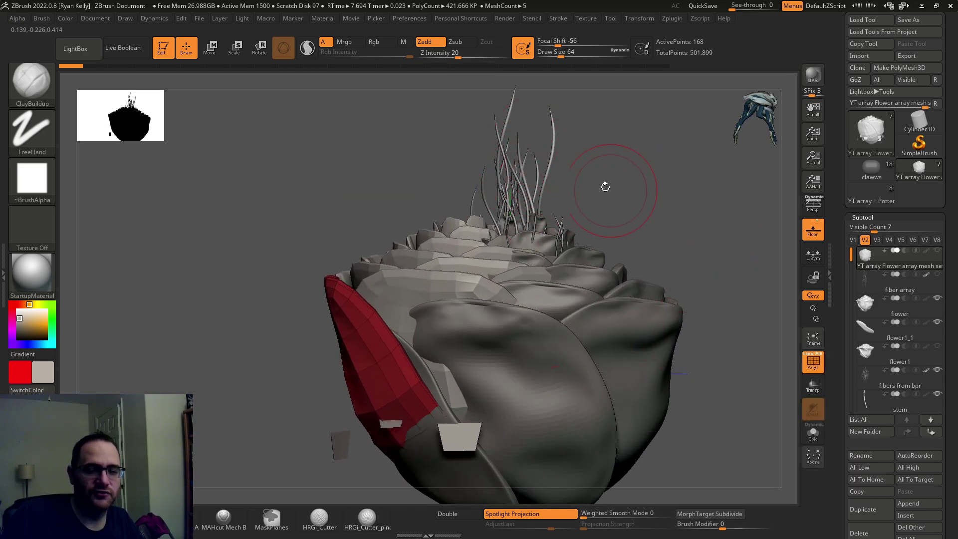
right_drag(577, 203, 566, 207)
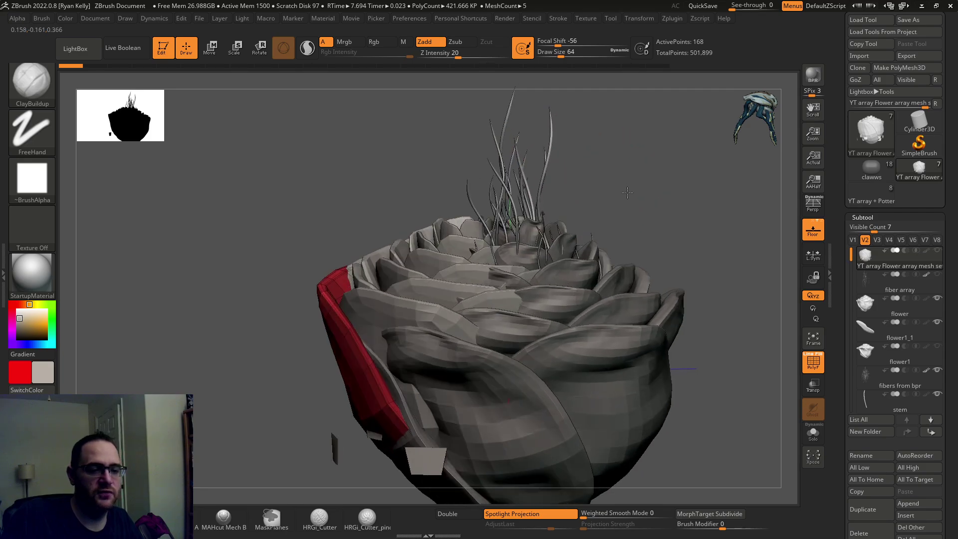
Step: Make the fibers active and turn the PolyF wireframe off
alt+click(529, 196)
mouse_move(582, 203)
right_down()
mouse_move(633, 196)
mouse_move(639, 164)
mouse_move(613, 210)
right_up()
click(812, 361)
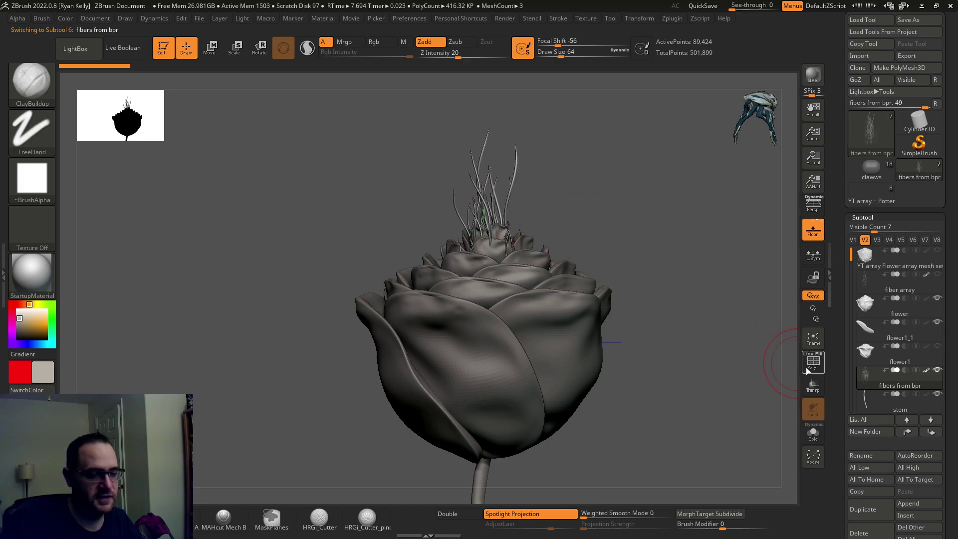
mouse_move(756, 344)
right_down()
mouse_move(685, 257)
mouse_move(689, 224)
mouse_move(618, 193)
mouse_move(659, 192)
mouse_move(710, 252)
right_up()
Step: Solo the Flower array mesh subtool, then load the Potters wheel tool
alt+click(619, 192)
click(869, 254)
click(813, 433)
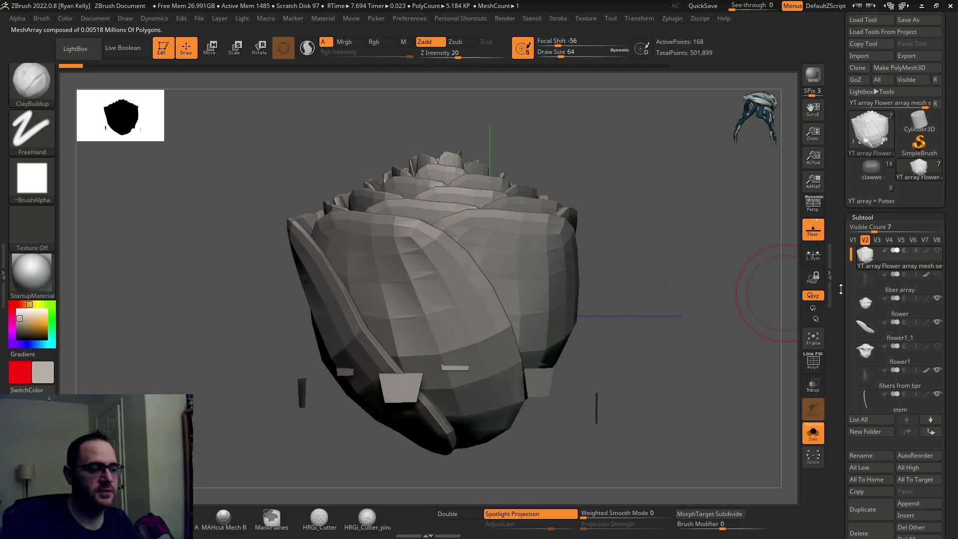
mouse_move(865, 302)
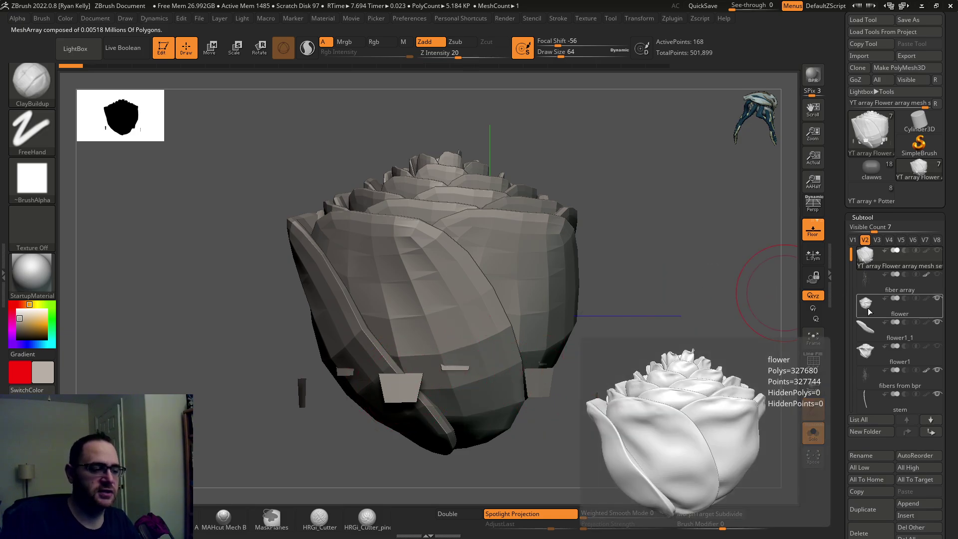
click(868, 312)
mouse_move(689, 278)
mouse_down()
mouse_move(695, 261)
mouse_move(644, 243)
mouse_move(658, 255)
mouse_up()
click(877, 191)
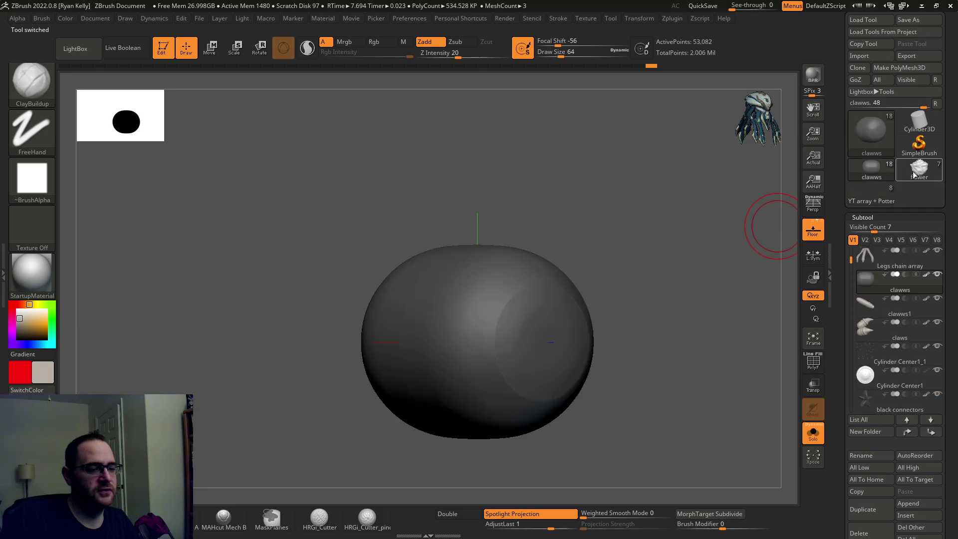
Step: Turn Solo off and orbit to inspect the minigun barrels, banana clip and bullet helix
mouse_move(691, 217)
mouse_down()
mouse_move(687, 345)
mouse_move(642, 214)
mouse_up()
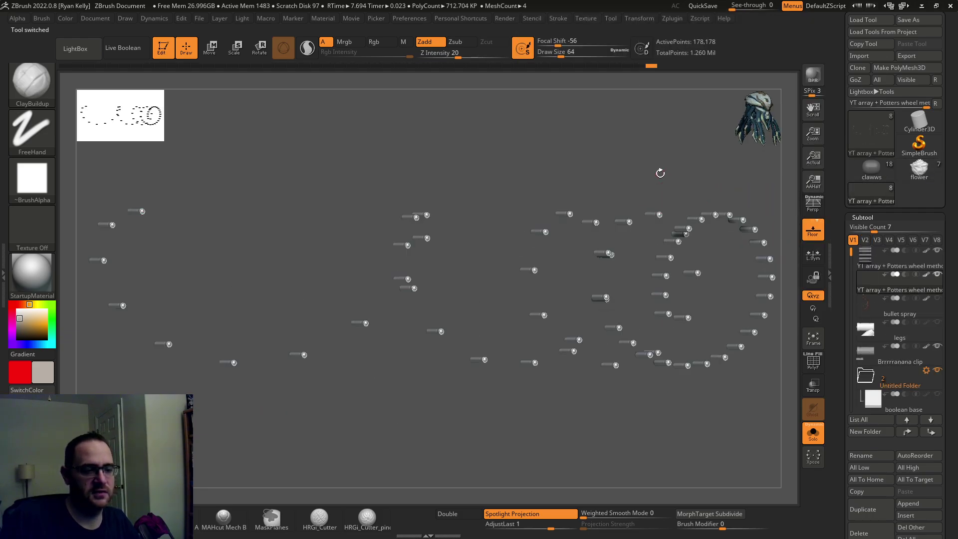
click(812, 431)
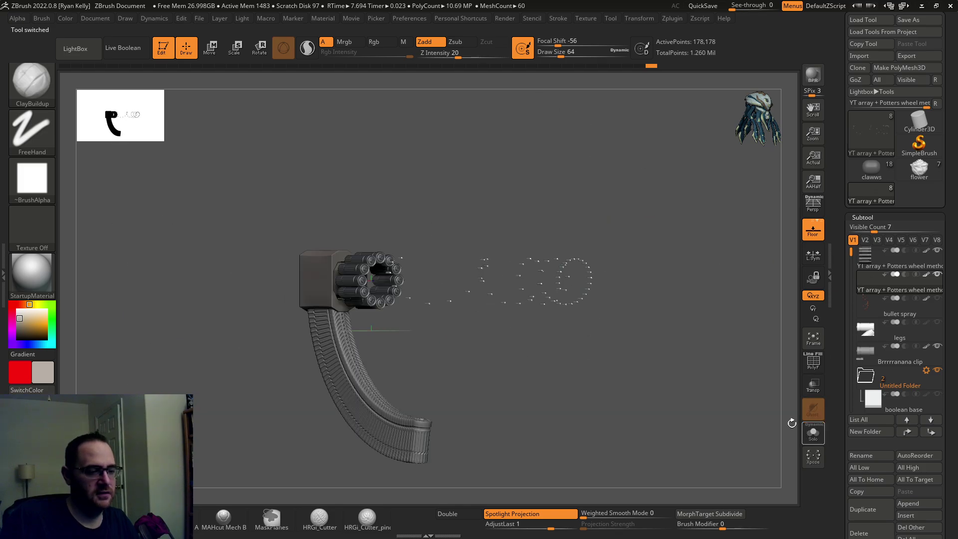
mouse_move(732, 350)
mouse_down()
mouse_move(728, 369)
mouse_move(527, 324)
mouse_up()
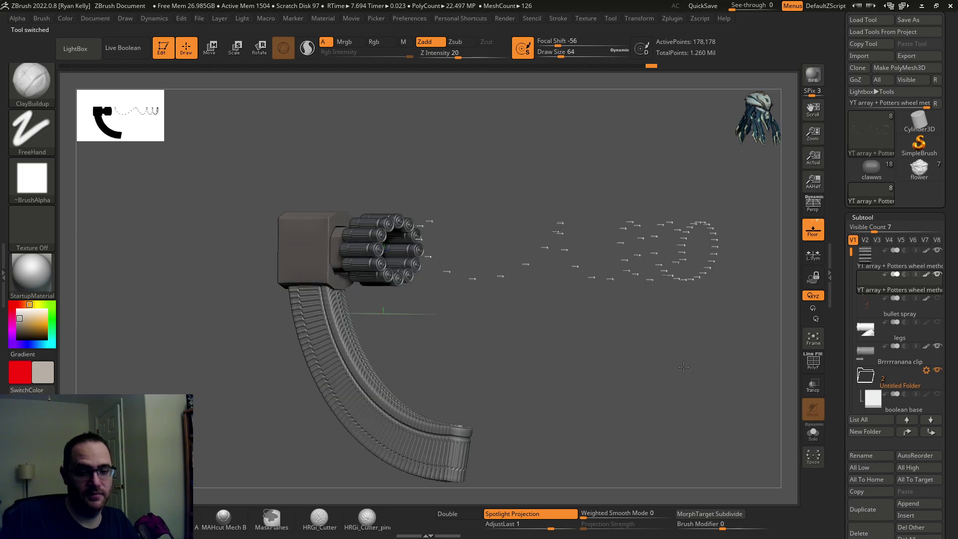
mouse_move(401, 172)
mouse_down()
mouse_move(426, 205)
mouse_move(414, 214)
mouse_up()
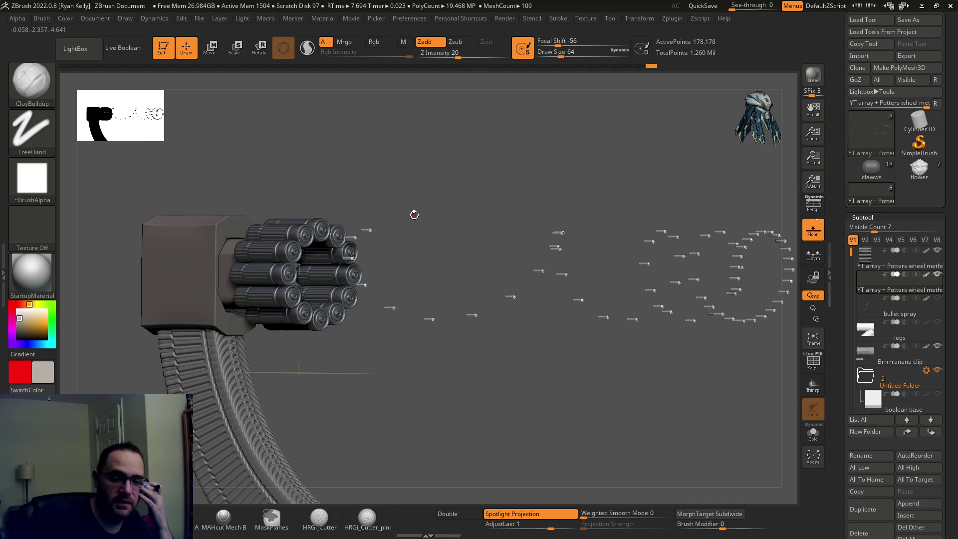
mouse_move(432, 207)
mouse_down()
mouse_move(434, 178)
mouse_move(421, 164)
mouse_up()
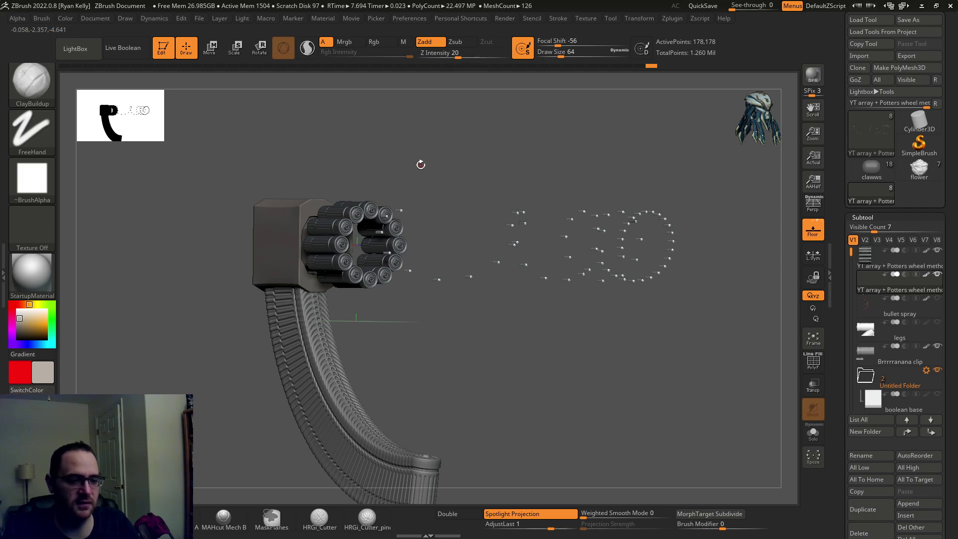